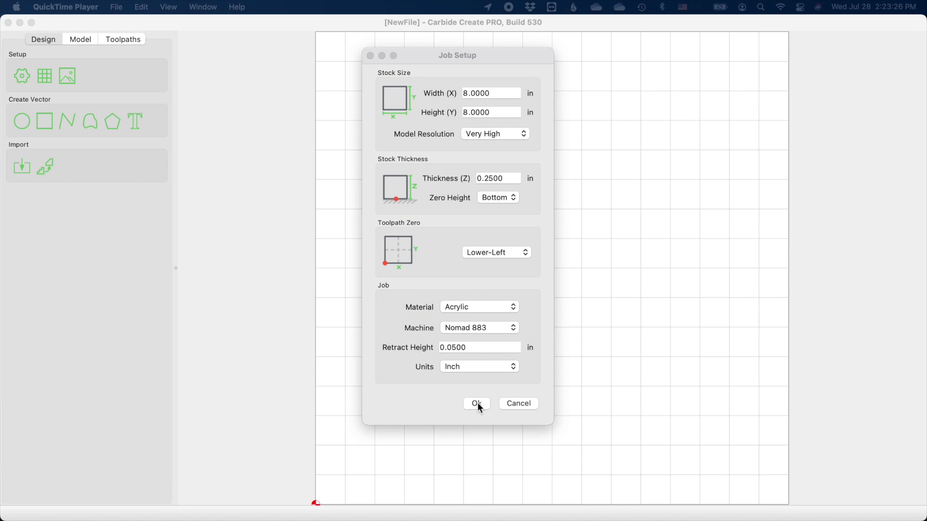
Accept the job setup, import Wolf Howling Art.svg from Downloads, and nudge it upward.
{"action": "left_click", "coordinate": [478, 404]}
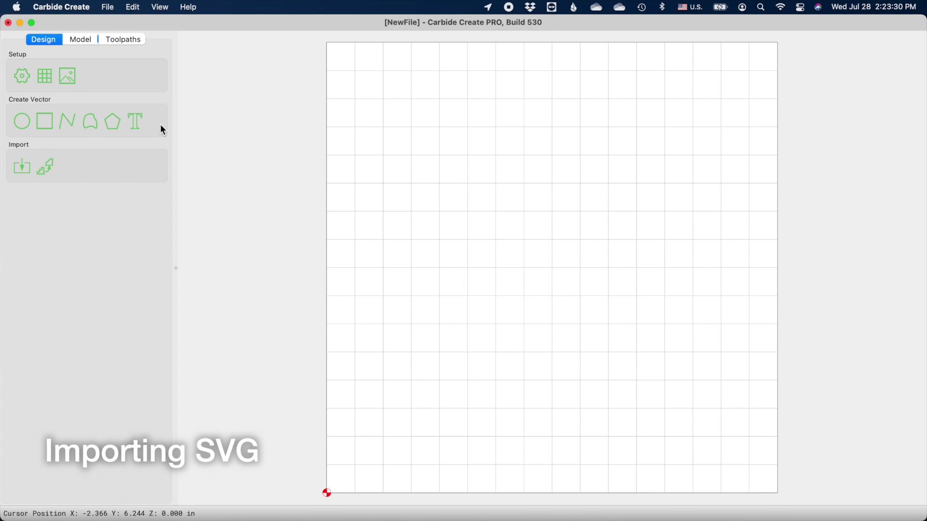
{"action": "left_click", "coordinate": [22, 167]}
{"action": "left_click", "coordinate": [294, 136]}
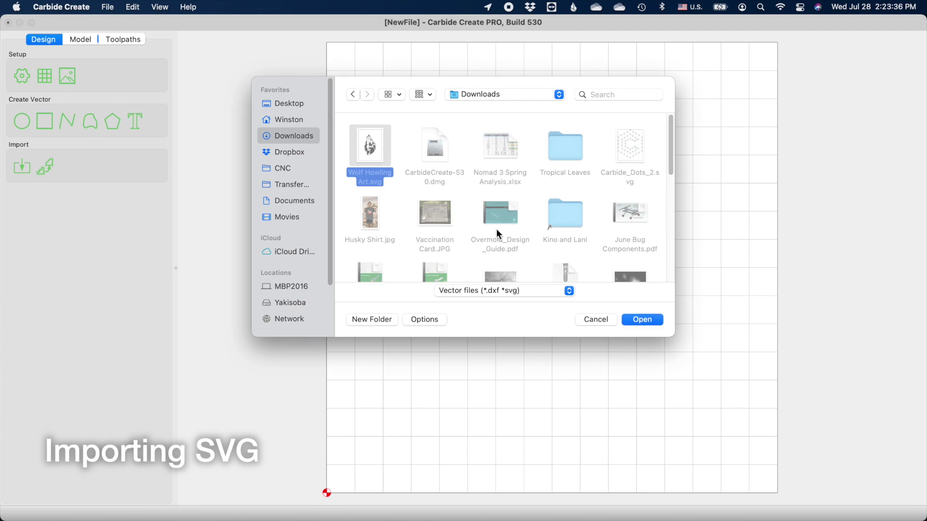
{"action": "left_click", "coordinate": [642, 320]}
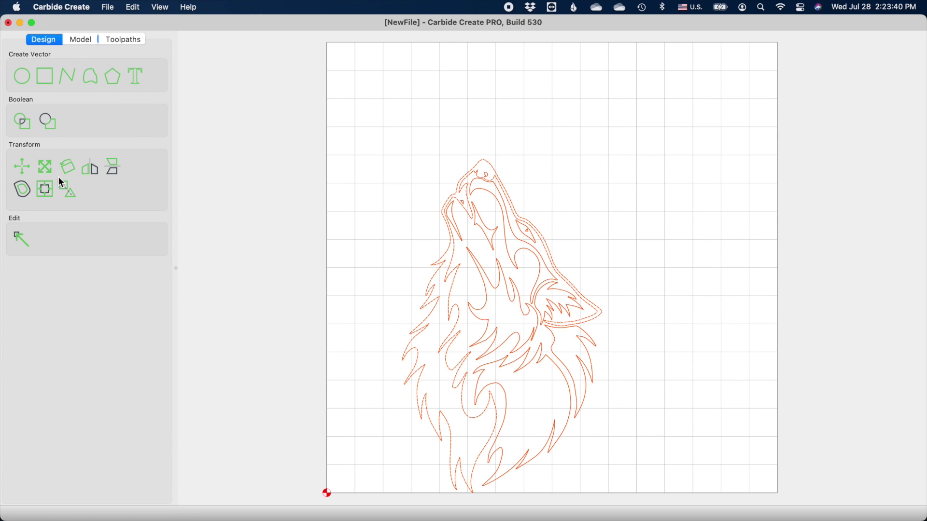
{"action": "left_click_drag", "start_coordinate": [439, 256], "coordinate": [430, 184]}
Offset the wolf's outer, right-hair and inner contours 0.75 in to the Outside.
{"action": "left_click", "coordinate": [728, 213]}
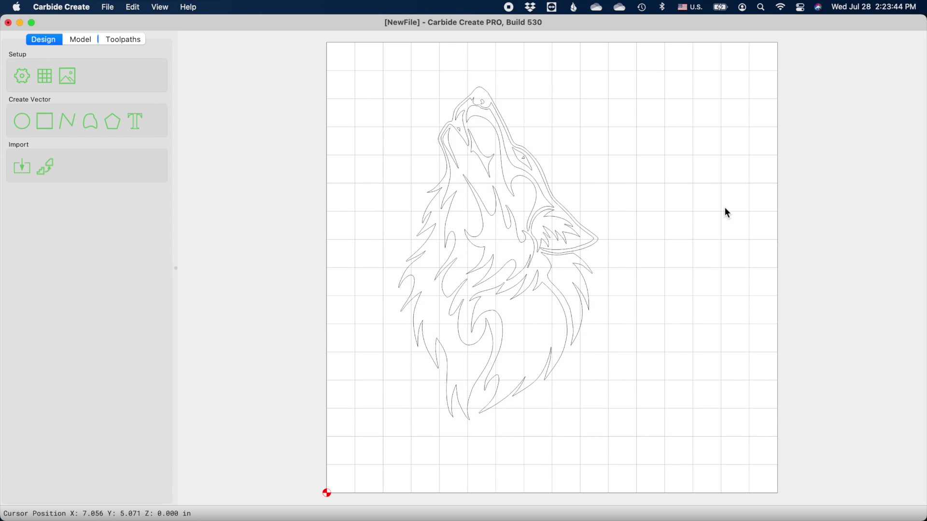
{"action": "left_click", "coordinate": [439, 184]}
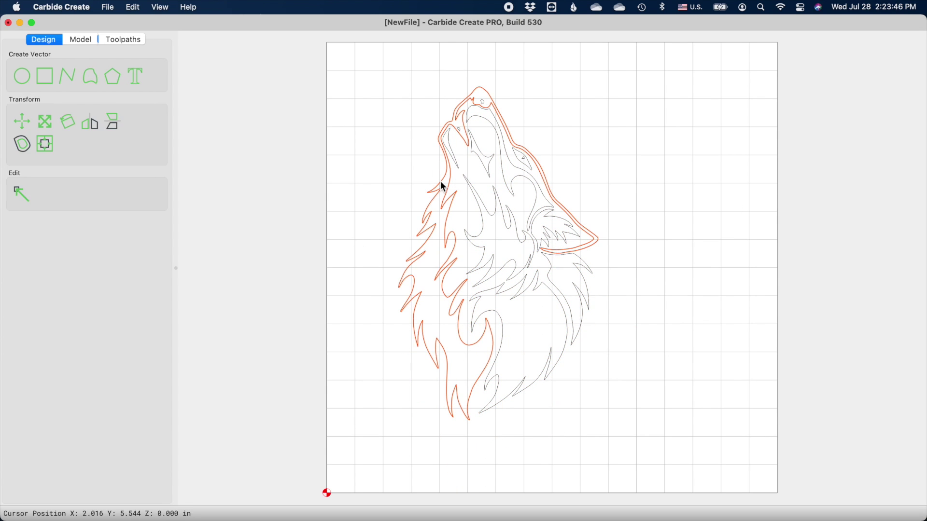
{"action": "left_click", "coordinate": [593, 285], "text": "shift"}
{"action": "left_click", "coordinate": [566, 333], "text": "shift"}
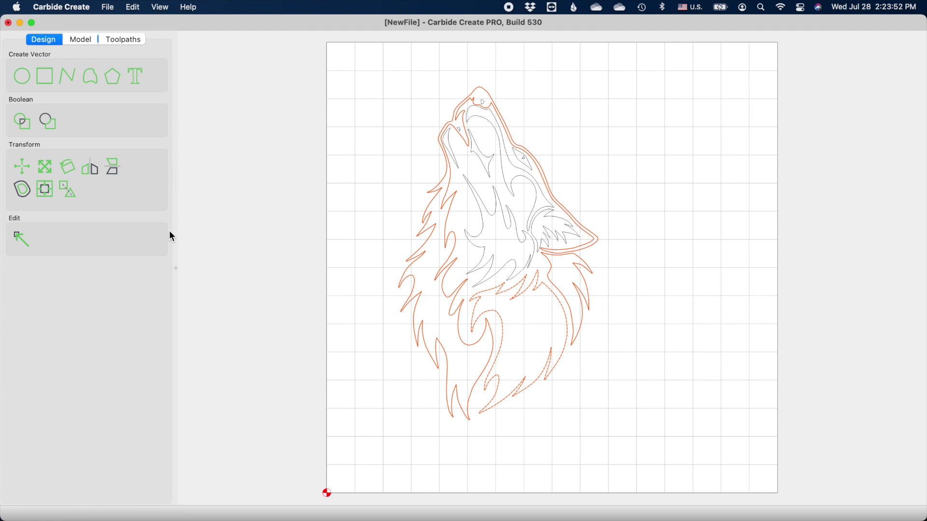
{"action": "left_click", "coordinate": [21, 189]}
{"action": "left_click", "coordinate": [136, 108]}
{"action": "left_click", "coordinate": [126, 97]}
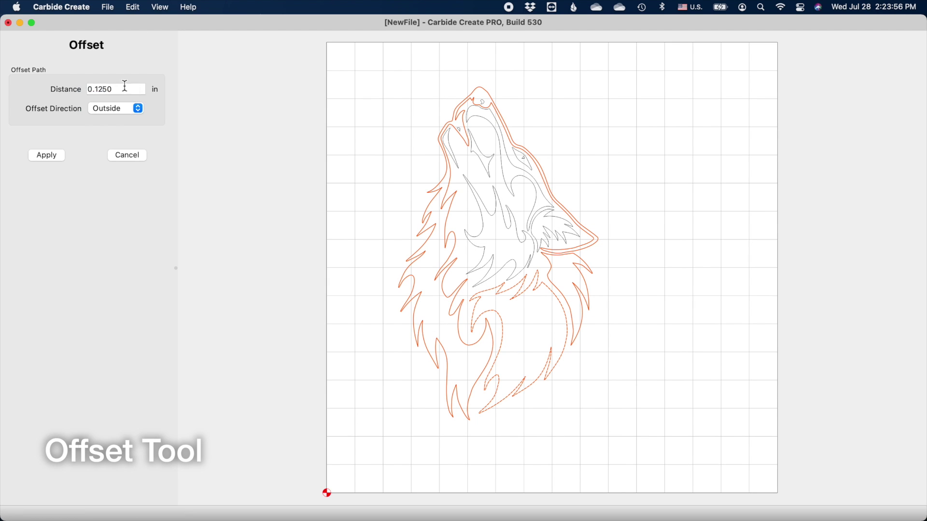
{"action": "left_click_drag", "start_coordinate": [125, 86], "coordinate": [80, 87]}
{"action": "type", "text": "0.75"}
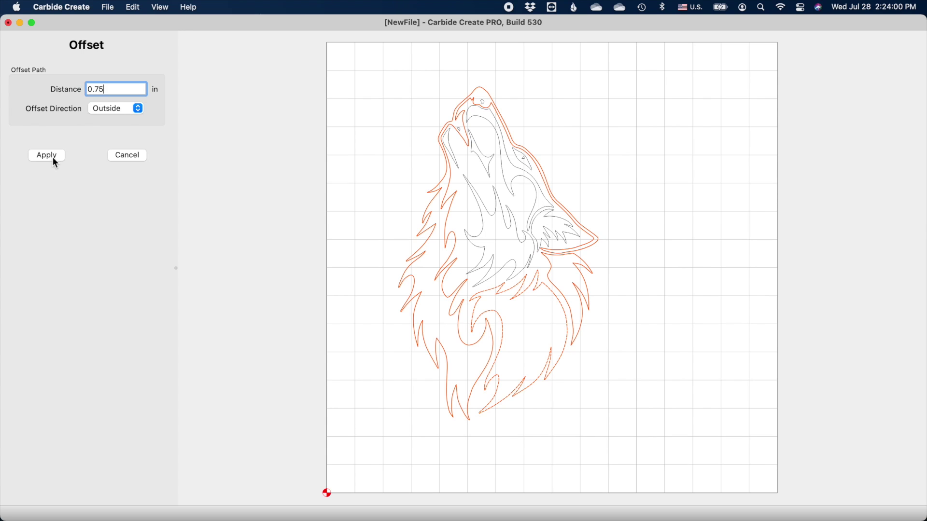
{"action": "left_click", "coordinate": [55, 161]}
Delete the stray inner vector the offset produced and select the outer offset outline.
{"action": "left_click", "coordinate": [372, 175]}
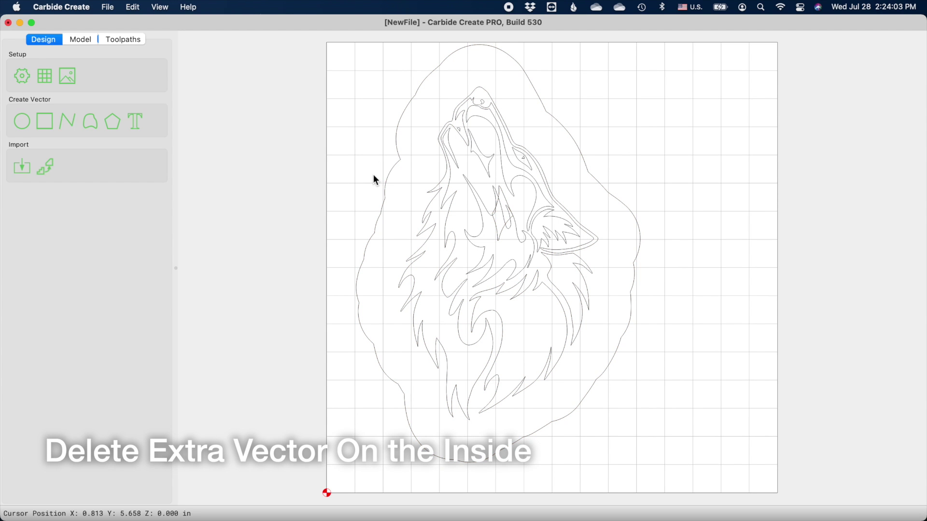
{"action": "left_click", "coordinate": [500, 229]}
{"action": "key", "text": "Delete"}
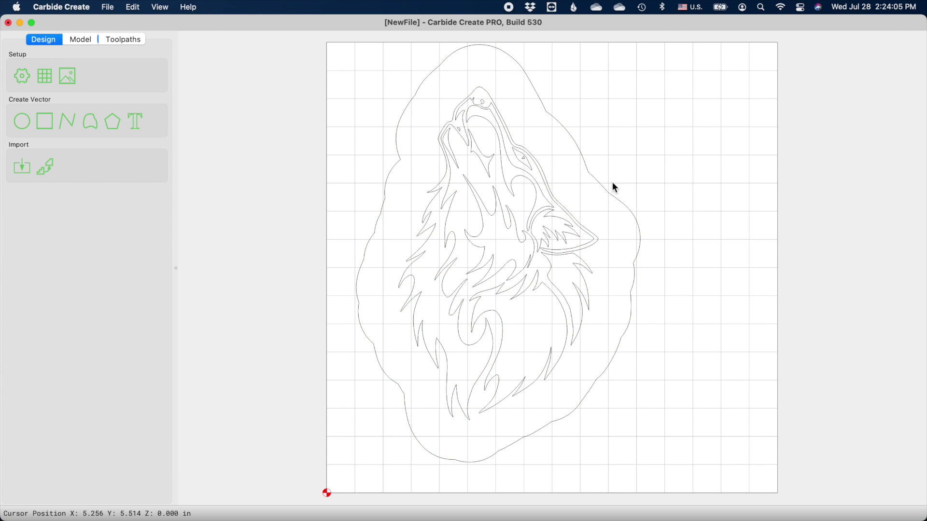
{"action": "left_click", "coordinate": [607, 187]}
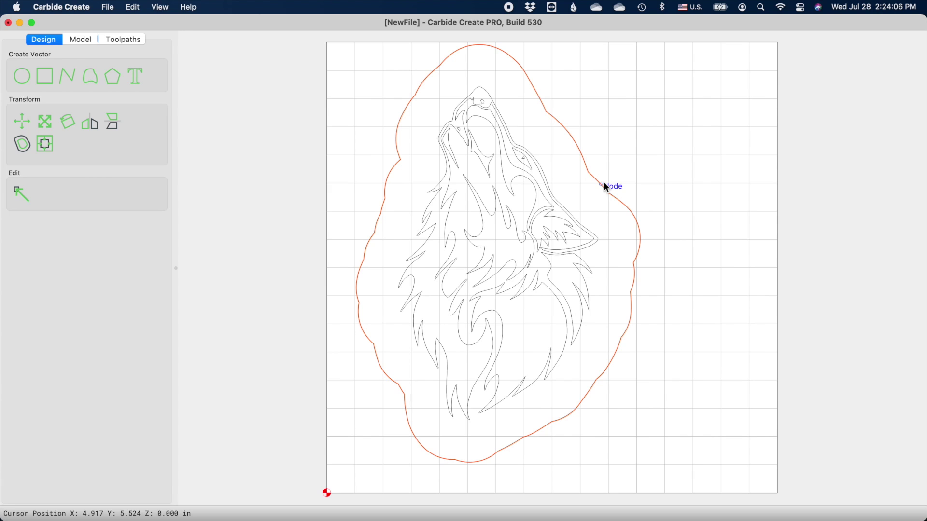
{"action": "left_click", "coordinate": [38, 144]}
Offset the outer outline 0.625 in to the Inside.
{"action": "left_click", "coordinate": [109, 108]}
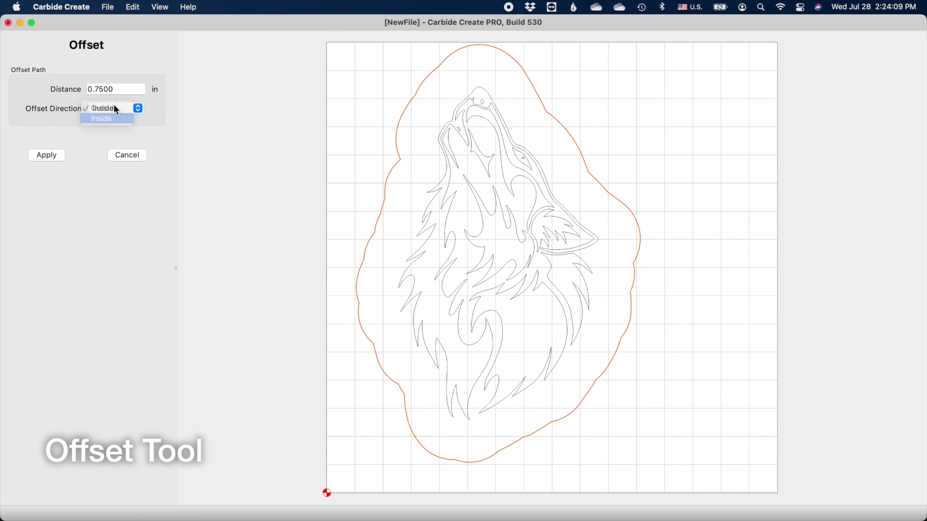
{"action": "left_click", "coordinate": [107, 118]}
{"action": "double_click", "coordinate": [102, 90]}
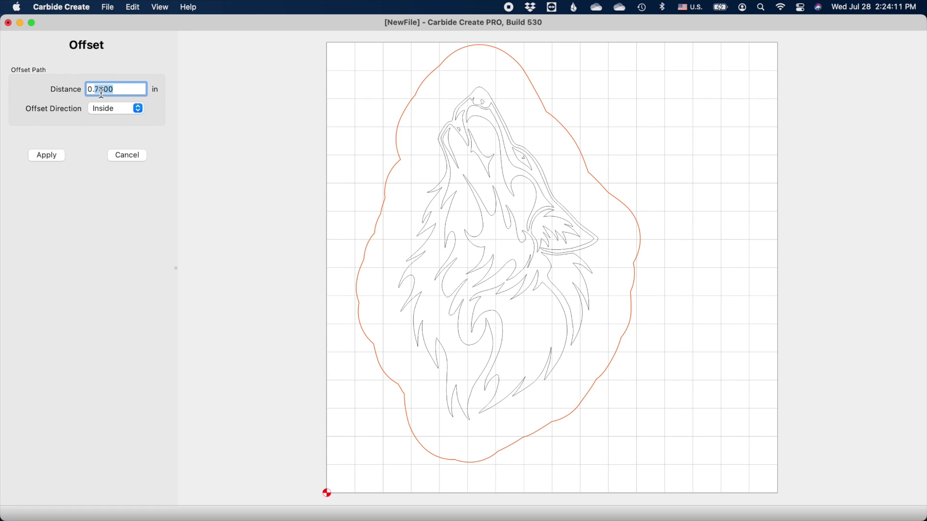
{"action": "type", "text": "625"}
{"action": "left_click", "coordinate": [43, 155]}
Delete the large outer outline and leftover outer contour, then box-select all wolf vectors.
{"action": "left_click", "coordinate": [376, 120]}
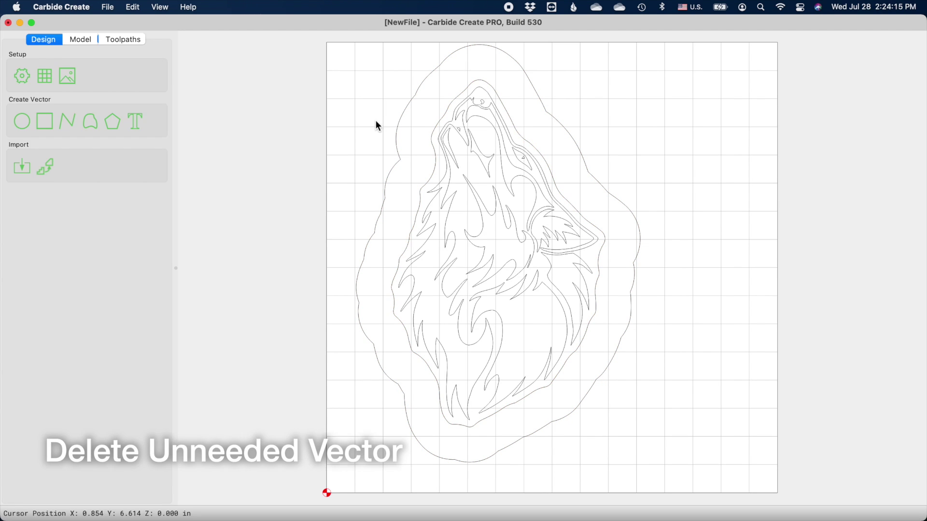
{"action": "left_click", "coordinate": [397, 132]}
{"action": "key", "text": "Delete"}
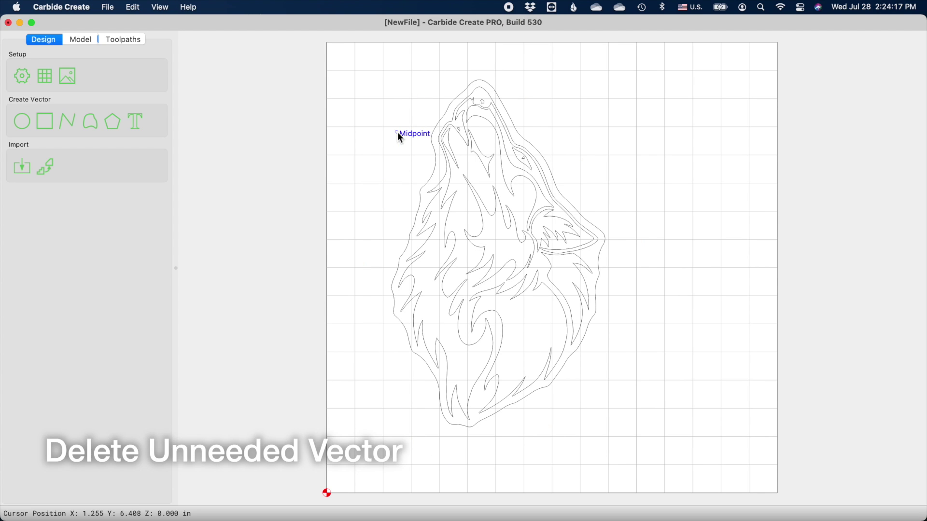
{"action": "left_click", "coordinate": [540, 392]}
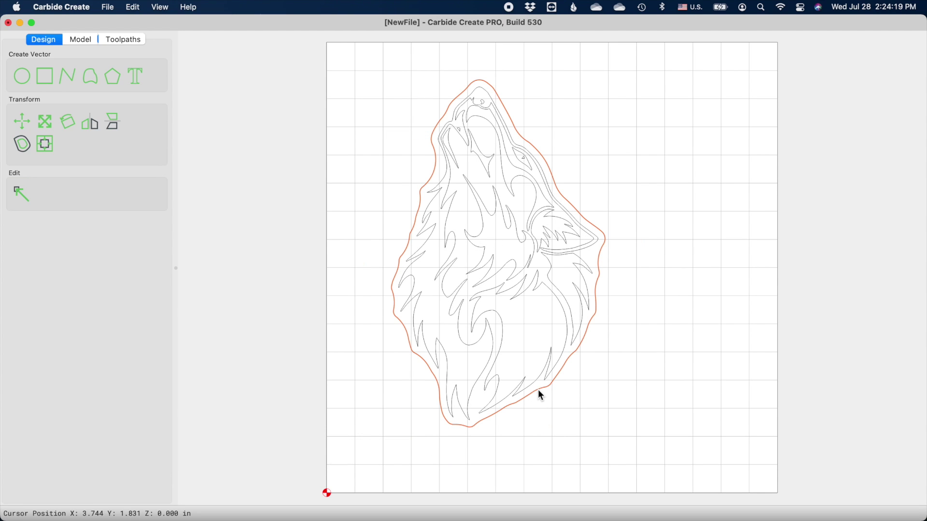
{"action": "key", "text": "Delete"}
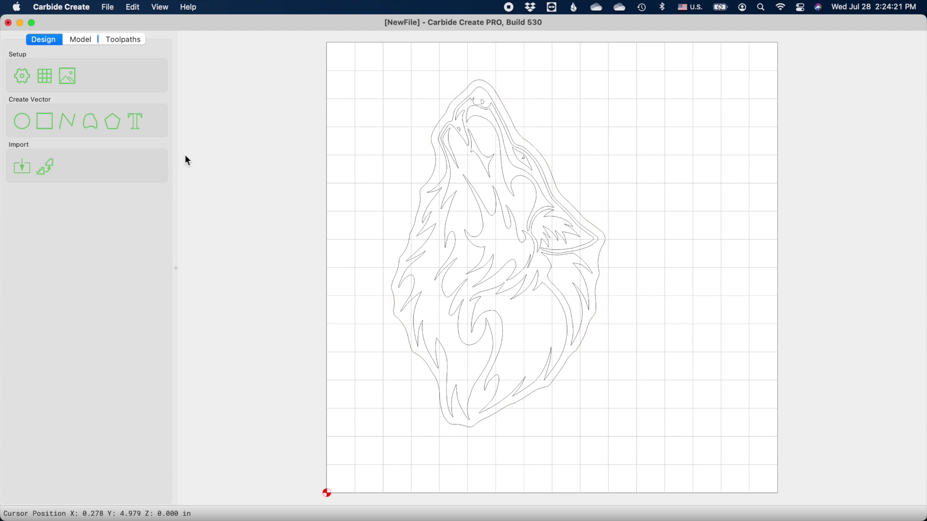
{"action": "left_click_drag", "start_coordinate": [323, 47], "coordinate": [670, 460]}
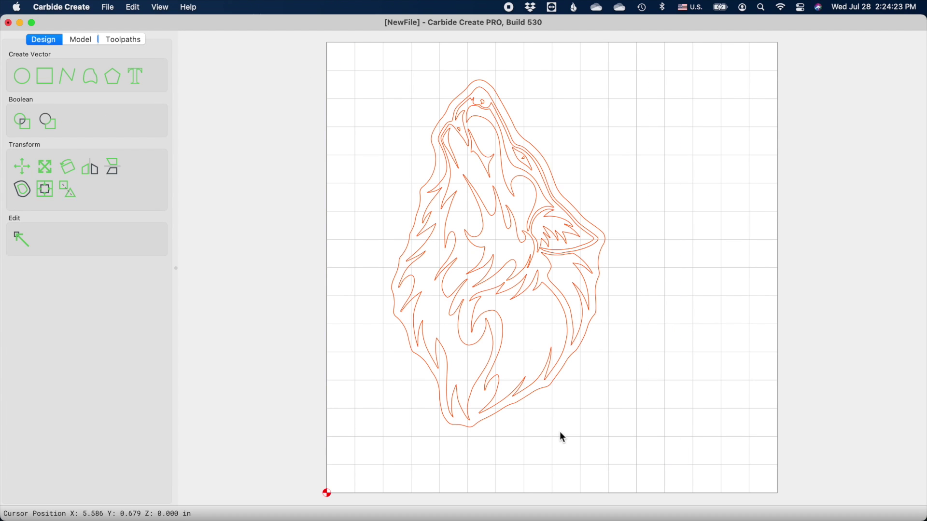
Group the wolf vectors and move the group, centre-anchored, to X 4, Y 4.
{"action": "left_click", "coordinate": [68, 193]}
{"action": "left_click", "coordinate": [22, 168]}
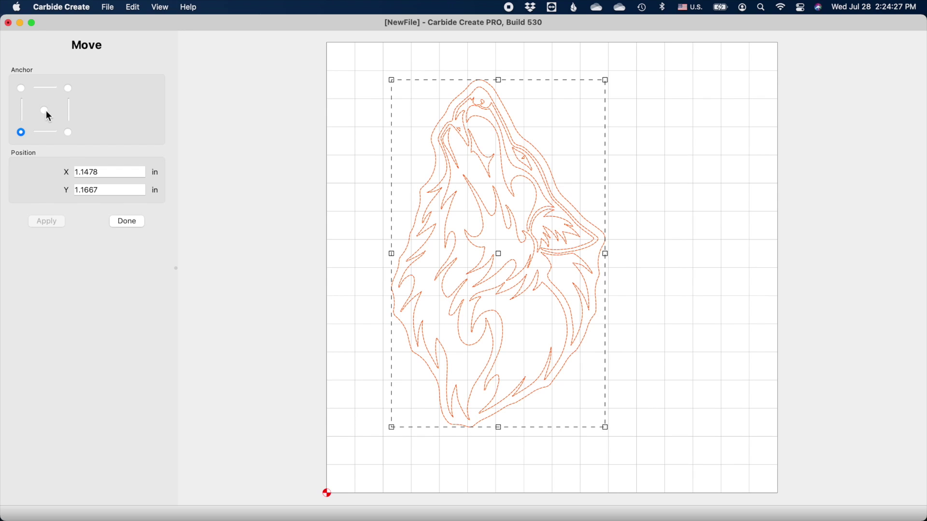
{"action": "left_click", "coordinate": [44, 110]}
{"action": "left_click", "coordinate": [29, 168]}
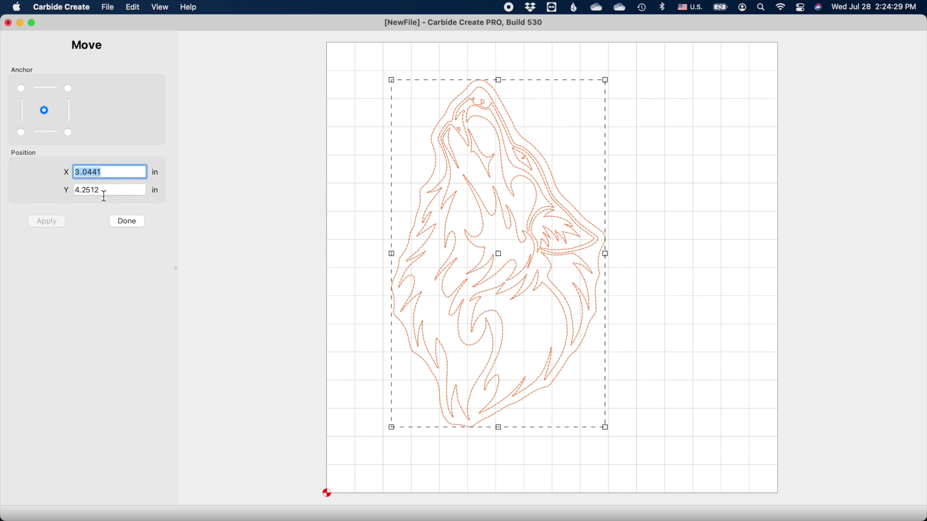
{"action": "type", "text": "4"}
{"action": "key", "text": "Tab"}
{"action": "type", "text": "4"}
{"action": "left_click", "coordinate": [49, 220]}
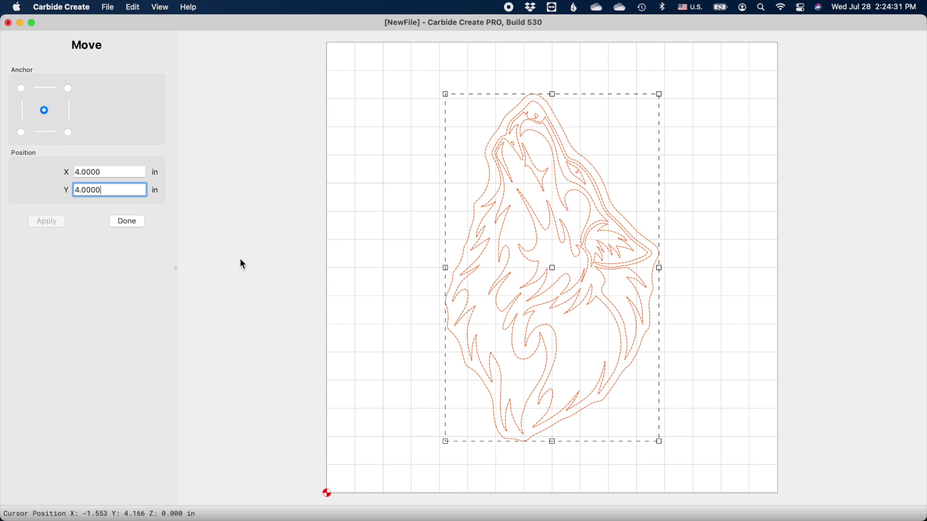
{"action": "left_click", "coordinate": [240, 259]}
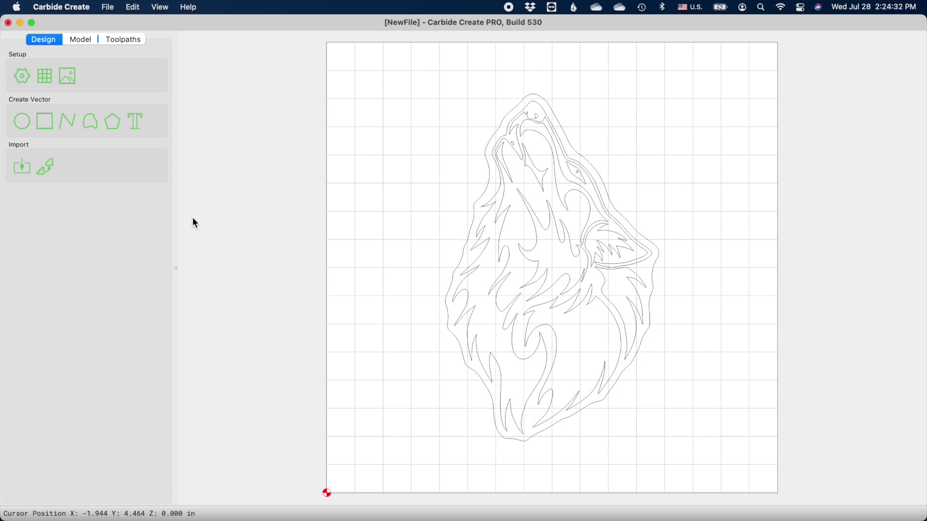
{"action": "left_click", "coordinate": [44, 121]}
Draw a 2.8 × 3 in rectangle with 0.05 in filleted corners.
{"action": "left_click", "coordinate": [439, 211]}
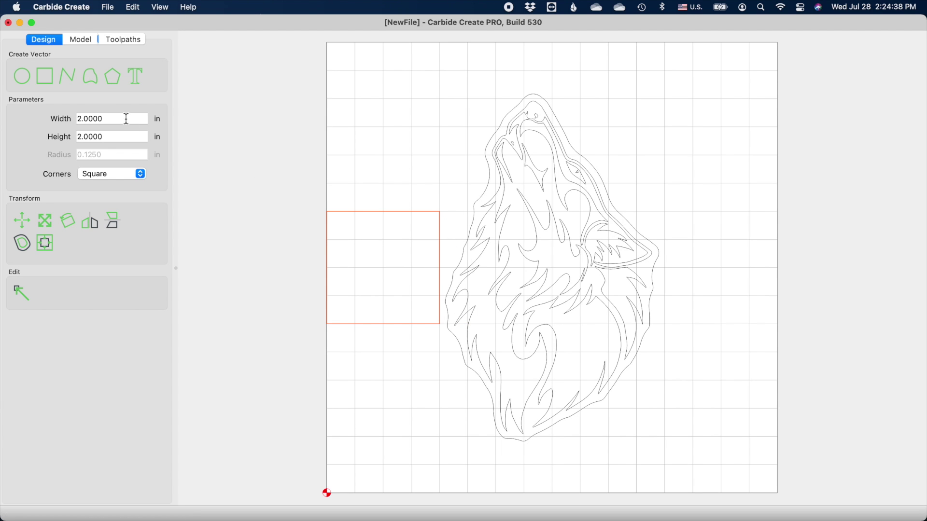
{"action": "key", "text": "Tab"}
{"action": "type", "text": "2.8"}
{"action": "key", "text": "Tab"}
{"action": "key", "text": "BackSpace"}
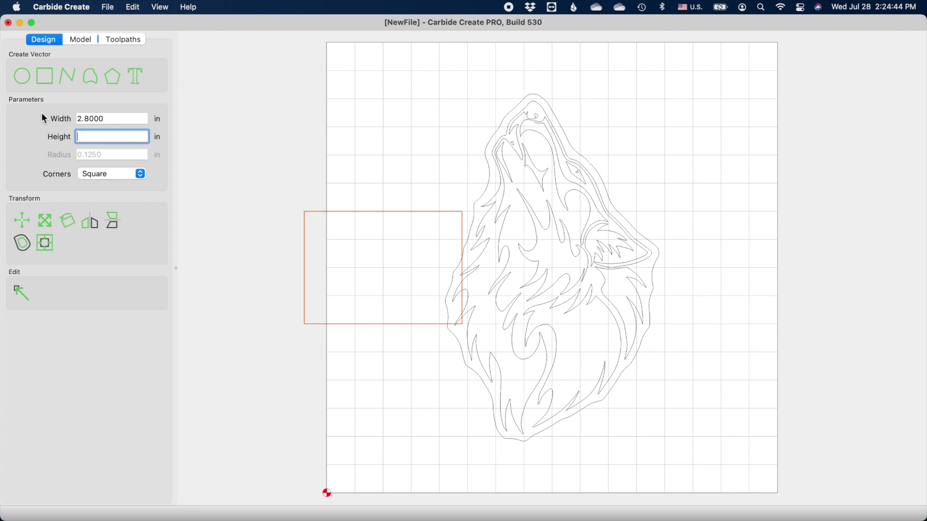
{"action": "type", "text": "3"}
{"action": "left_click", "coordinate": [120, 174]}
{"action": "left_click", "coordinate": [113, 184]}
{"action": "double_click", "coordinate": [115, 155]}
{"action": "type", "text": "0.025"}
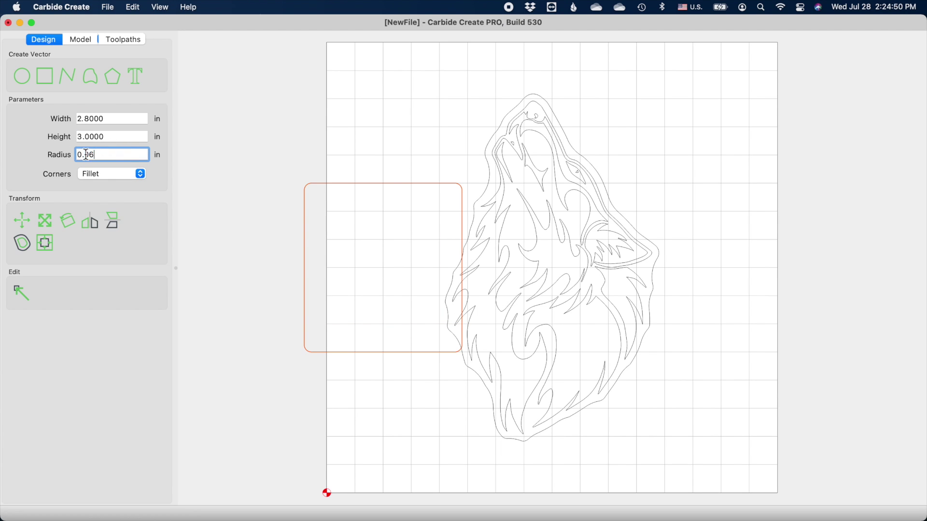
{"action": "type", "text": "0"}
{"action": "key", "text": "Left"}
{"action": "key", "text": "Left"}
{"action": "type", "text": "2"}
{"action": "key", "text": "BackSpace"}
{"action": "key", "text": "Return"}
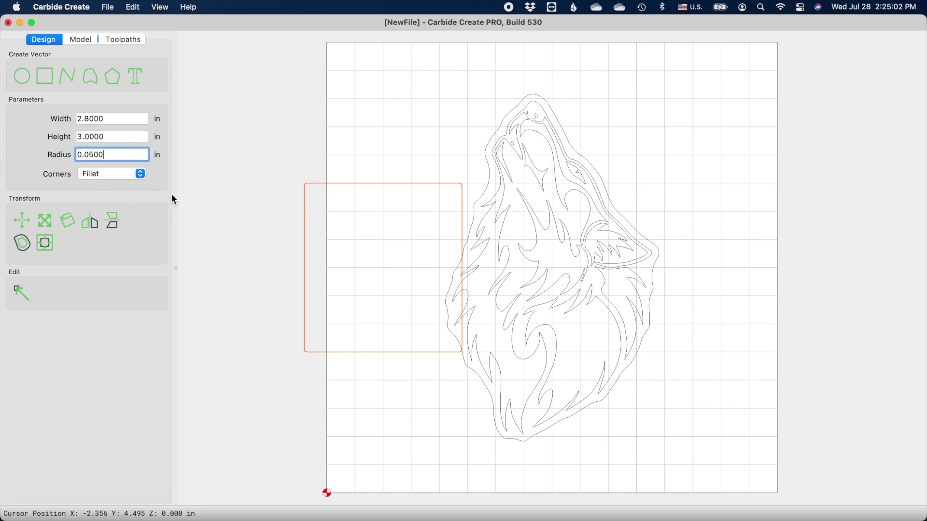
Position the rectangle at X 4, Y 1.75 over the wolf's lower half, then select the wolf.
{"action": "key", "text": "m"}
{"action": "left_click", "coordinate": [17, 164]}
{"action": "type", "text": "4"}
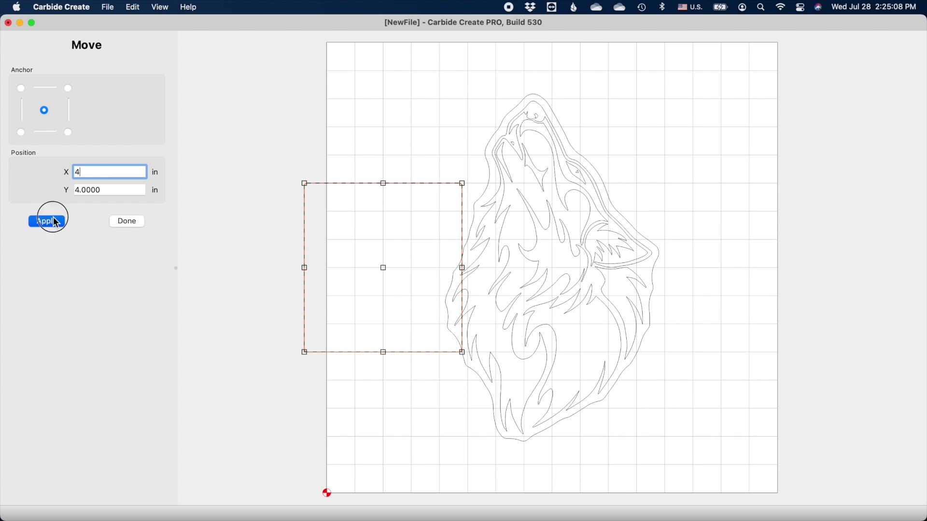
{"action": "left_click", "coordinate": [46, 221]}
{"action": "left_click_drag", "start_coordinate": [564, 273], "coordinate": [554, 377]}
{"action": "triple_click", "coordinate": [115, 192]}
{"action": "type", "text": "1.75"}
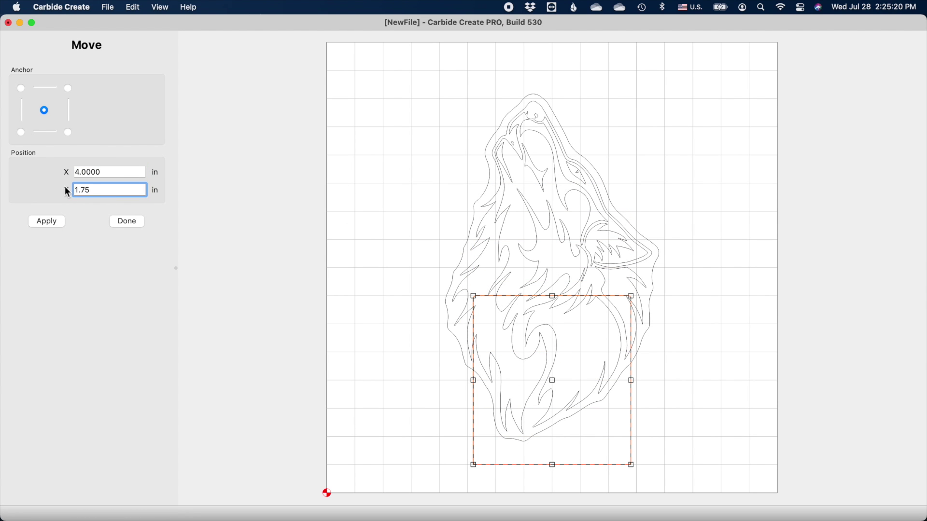
{"action": "left_click", "coordinate": [46, 221]}
{"action": "left_click", "coordinate": [125, 222]}
{"action": "left_click", "coordinate": [461, 362]}
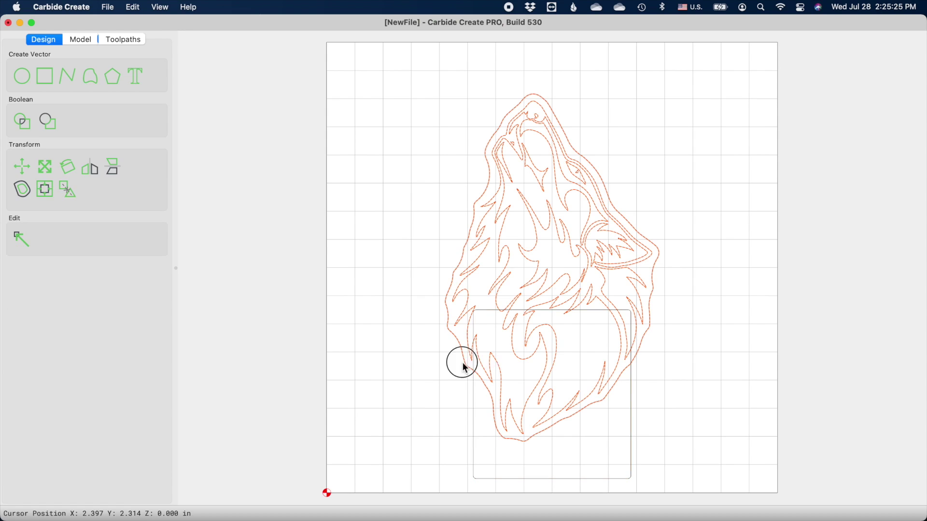
Offset an outline around the wolf, Boolean-union it with the rectangle, and marquee-select the design.
{"action": "left_click", "coordinate": [66, 191]}
{"action": "left_click", "coordinate": [474, 427], "text": "shift"}
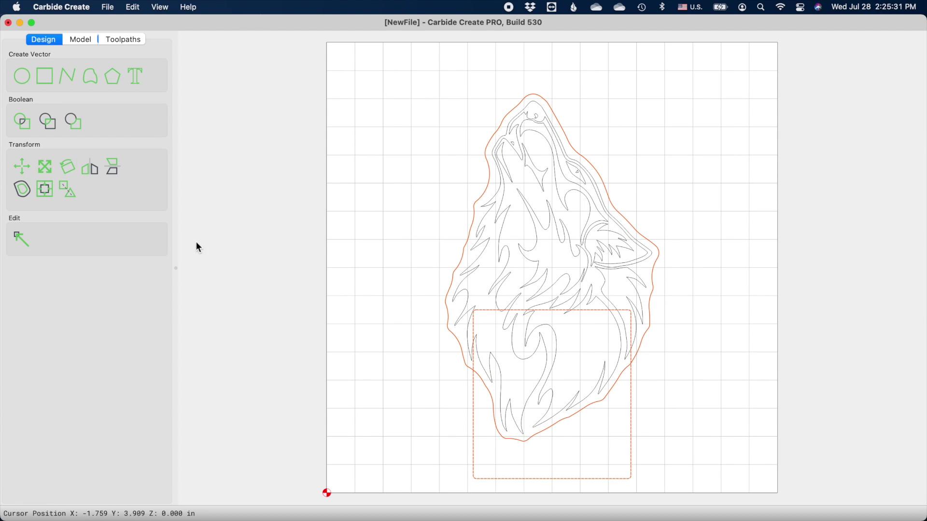
{"action": "left_click", "coordinate": [30, 130]}
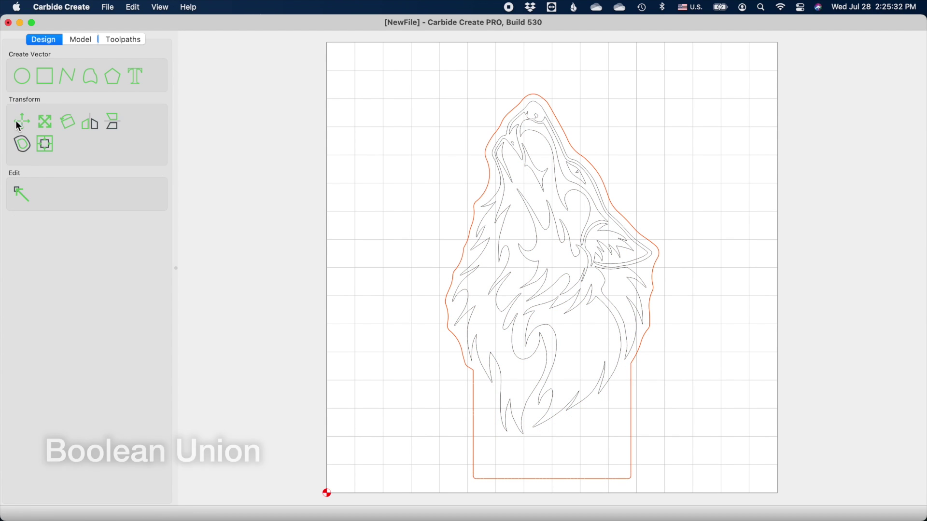
{"action": "left_click", "coordinate": [339, 365]}
{"action": "left_click", "coordinate": [375, 74]}
{"action": "left_click_drag", "start_coordinate": [376, 73], "coordinate": [748, 488]}
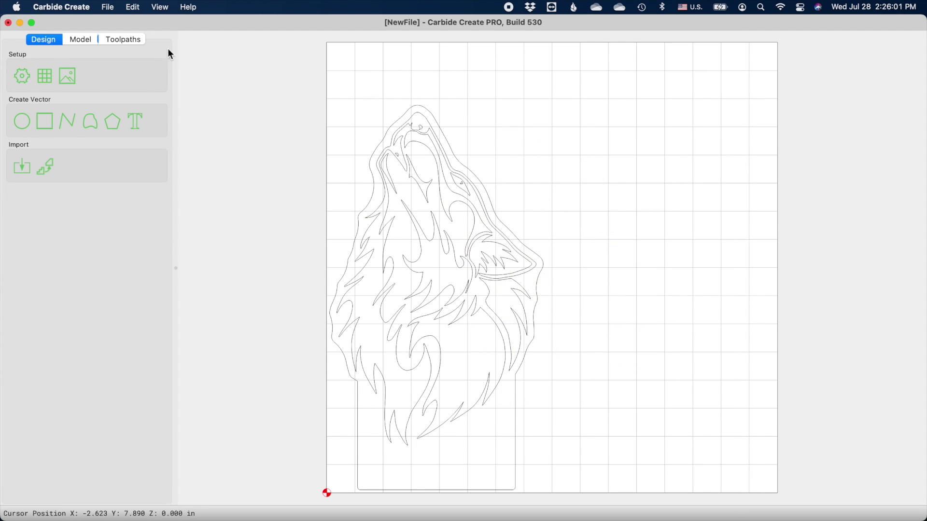
Start a contour toolpath on the sign outline using the Nomad Acrylic #102 1/8" end mill.
{"action": "left_click", "coordinate": [140, 39]}
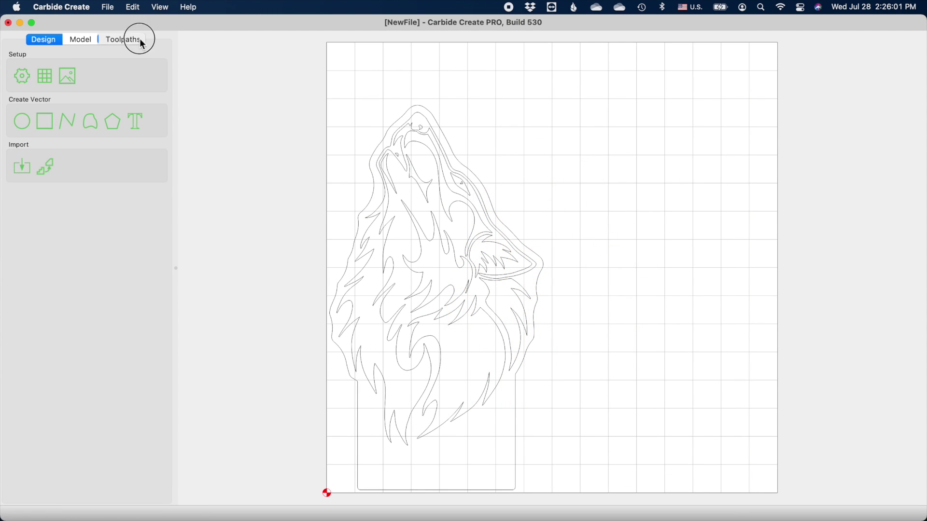
{"action": "left_click", "coordinate": [435, 113]}
{"action": "left_click", "coordinate": [30, 76]}
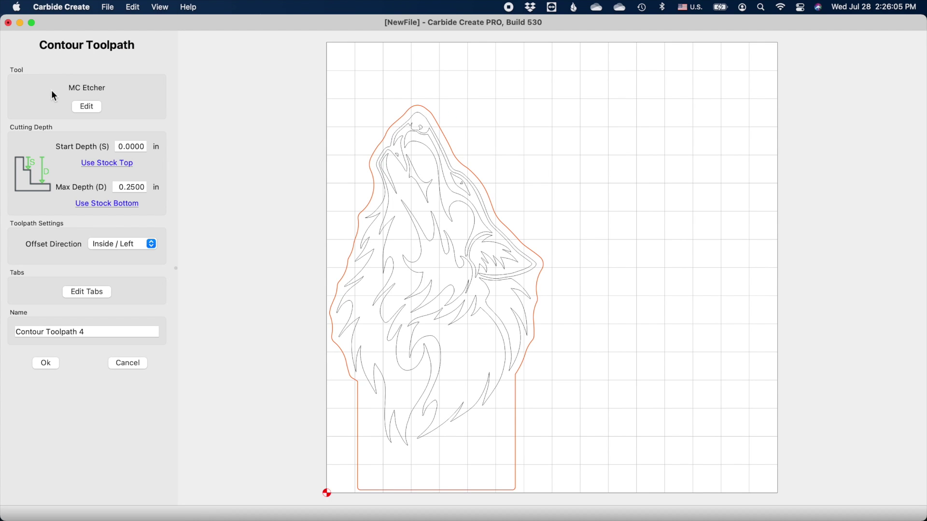
{"action": "left_click", "coordinate": [81, 108]}
{"action": "left_click", "coordinate": [532, 166]}
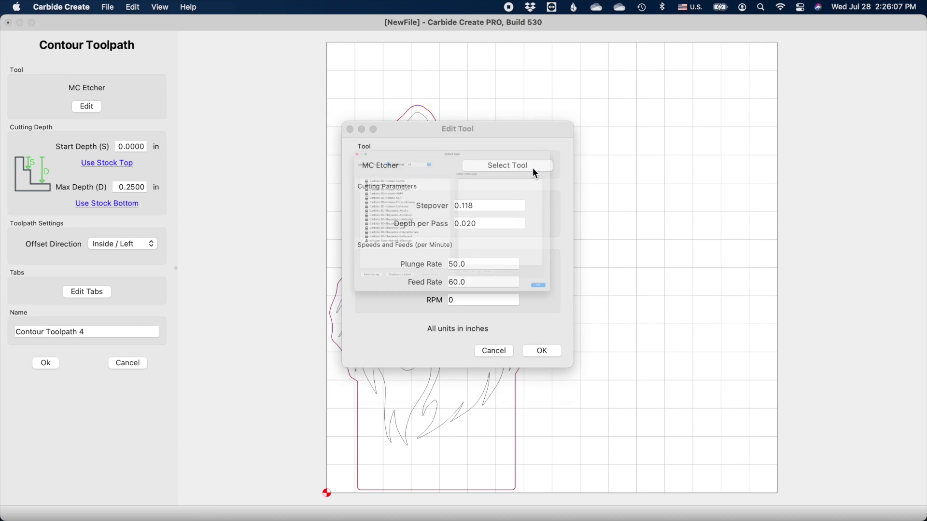
{"action": "left_click", "coordinate": [338, 67]}
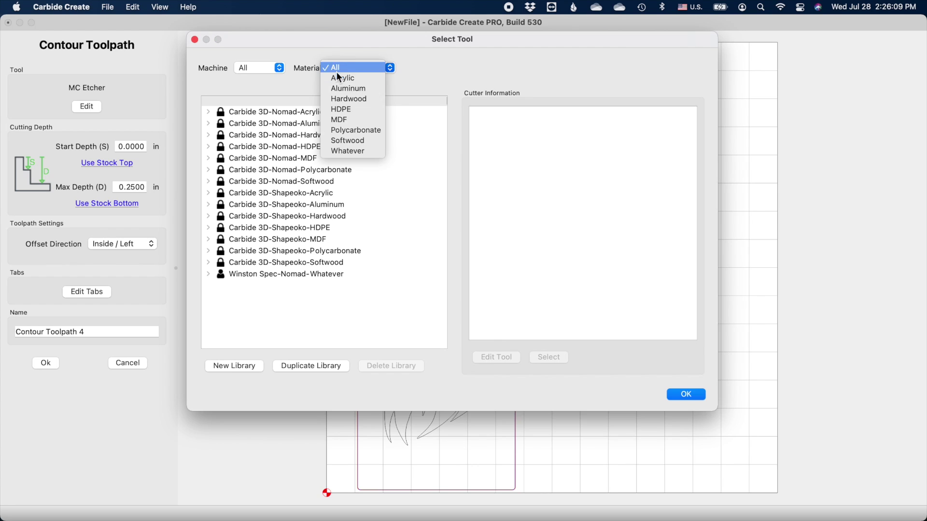
{"action": "left_click", "coordinate": [343, 85]}
{"action": "left_click", "coordinate": [261, 68]}
{"action": "left_click", "coordinate": [254, 78]}
{"action": "double_click", "coordinate": [283, 112]}
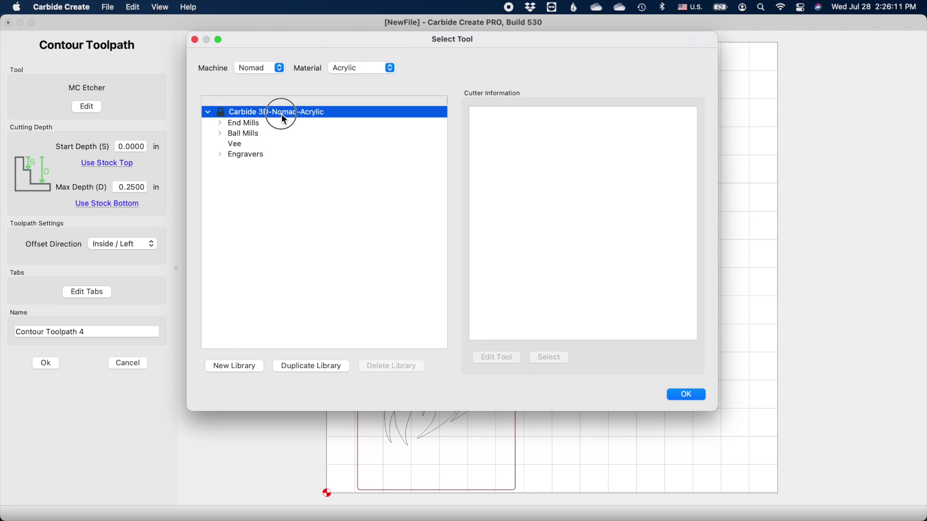
{"action": "double_click", "coordinate": [246, 124]}
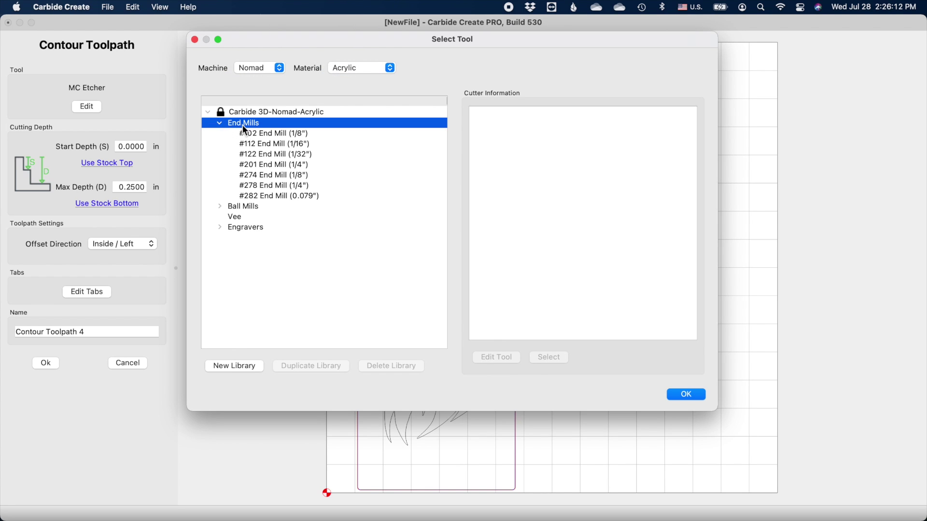
{"action": "left_click", "coordinate": [286, 133]}
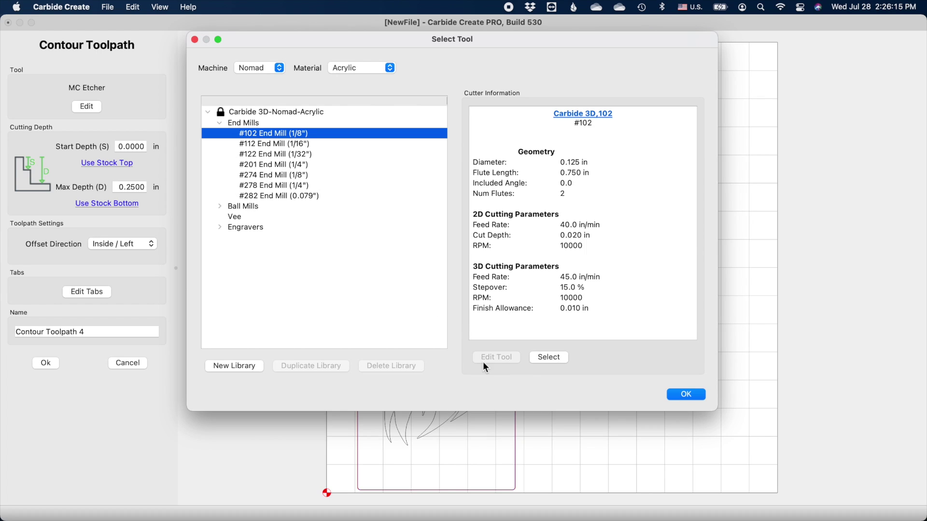
{"action": "left_click", "coordinate": [550, 358]}
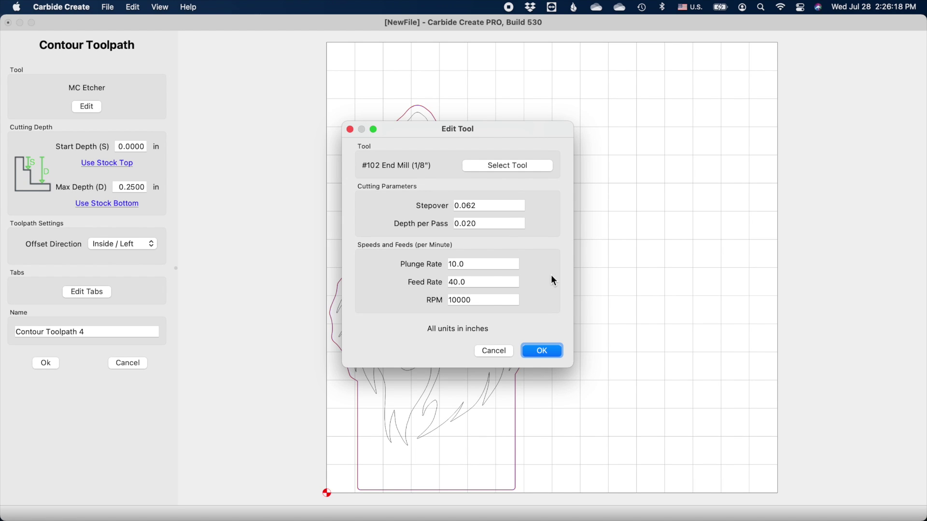
Set the end mill's plunge rate 15, feed rate 60 and spindle speed 24000.
{"action": "left_click_drag", "start_coordinate": [483, 263], "coordinate": [436, 264]}
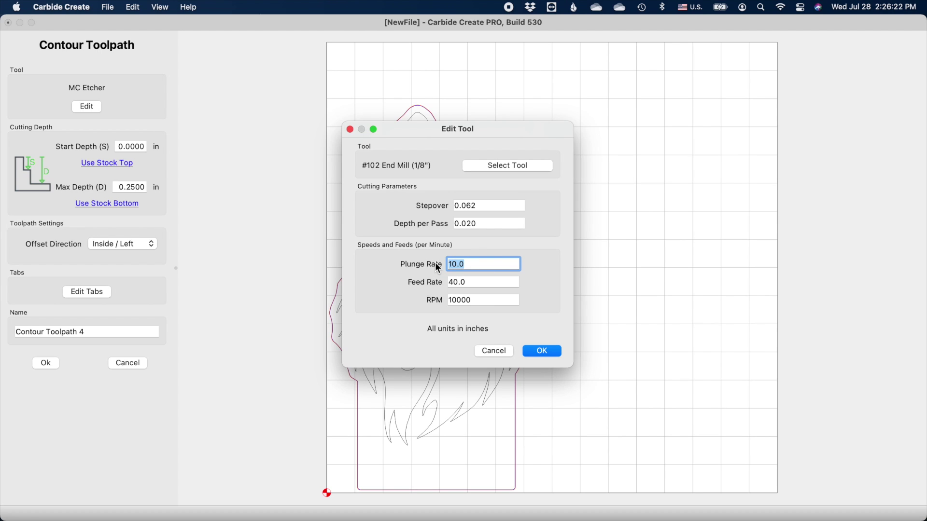
{"action": "type", "text": "15"}
{"action": "key", "text": "Tab"}
{"action": "type", "text": "60"}
{"action": "key", "text": "Tab"}
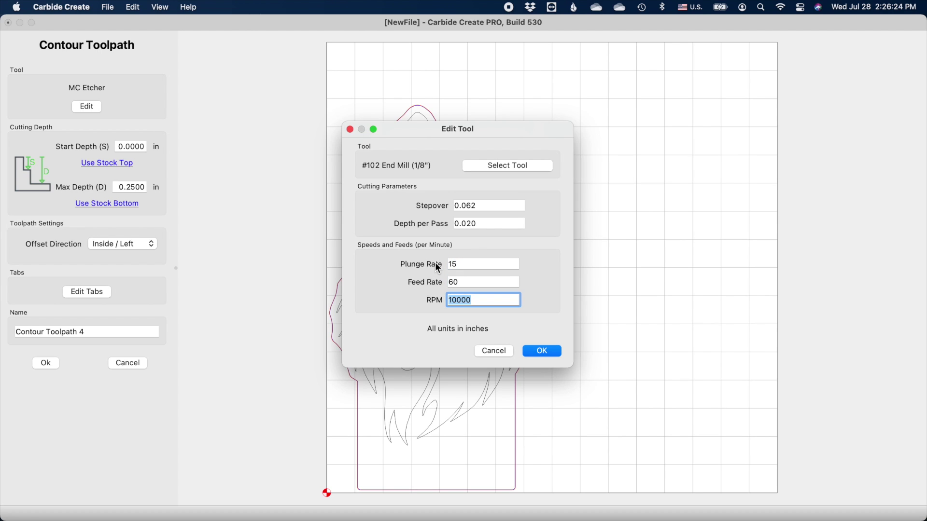
{"action": "type", "text": "24000"}
{"action": "left_click", "coordinate": [552, 356]}
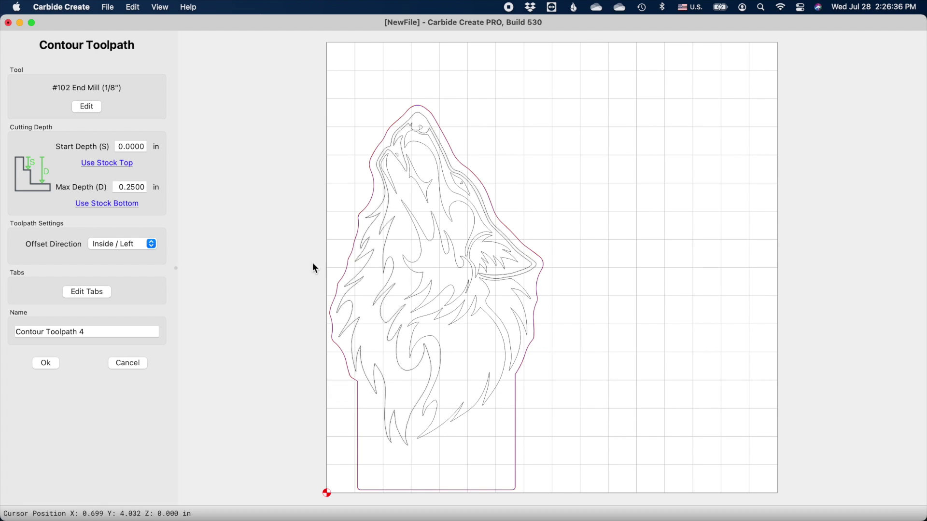
Offset the contour to the Outside, name it 'Cutout', and create the toolpath.
{"action": "left_click", "coordinate": [123, 245]}
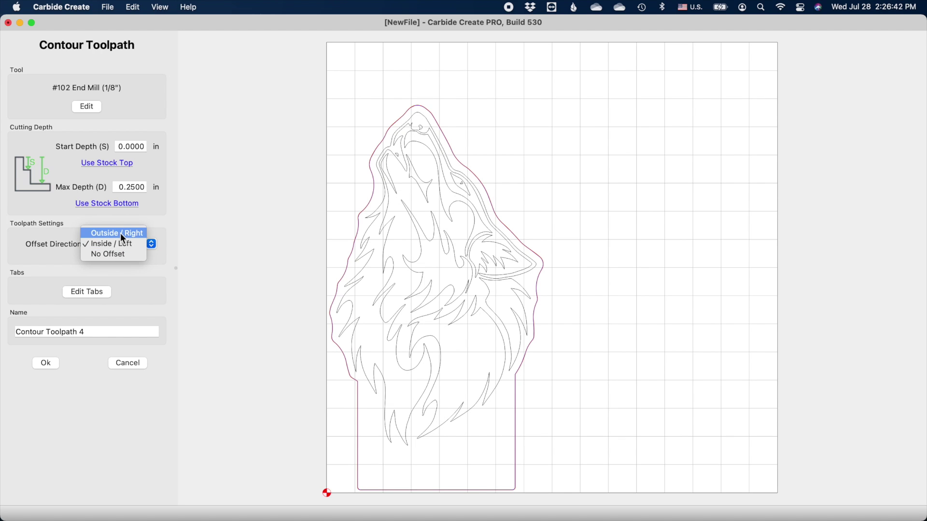
{"action": "left_click", "coordinate": [123, 234]}
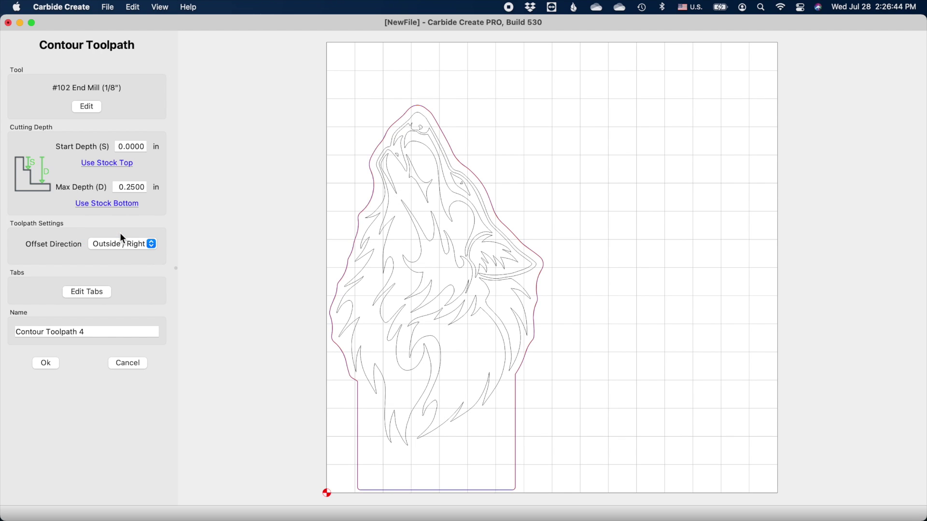
{"action": "left_click_drag", "start_coordinate": [87, 332], "coordinate": [11, 331]}
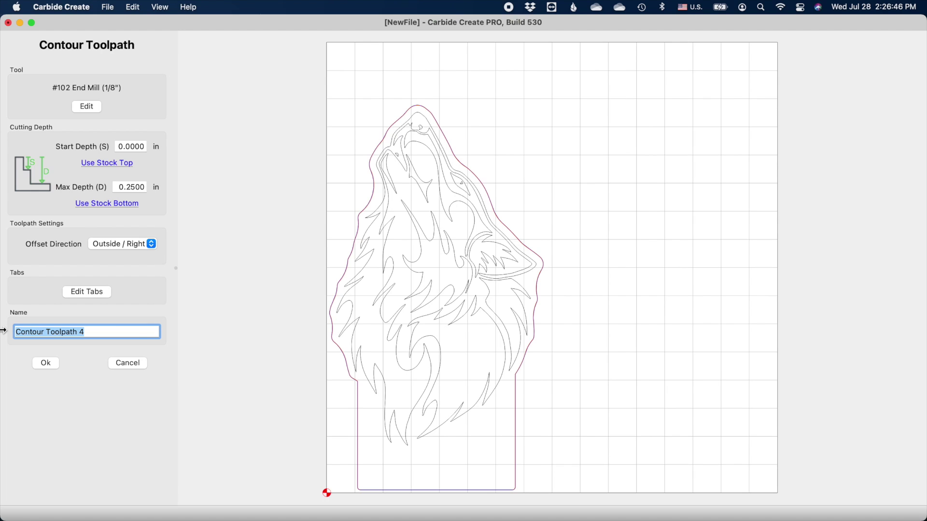
{"action": "type", "text": "Cutout"}
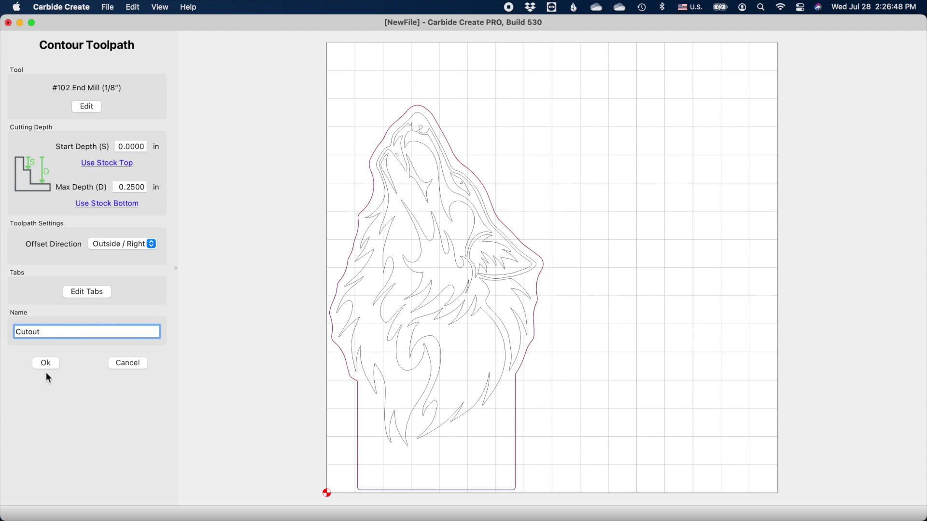
{"action": "left_click", "coordinate": [45, 363]}
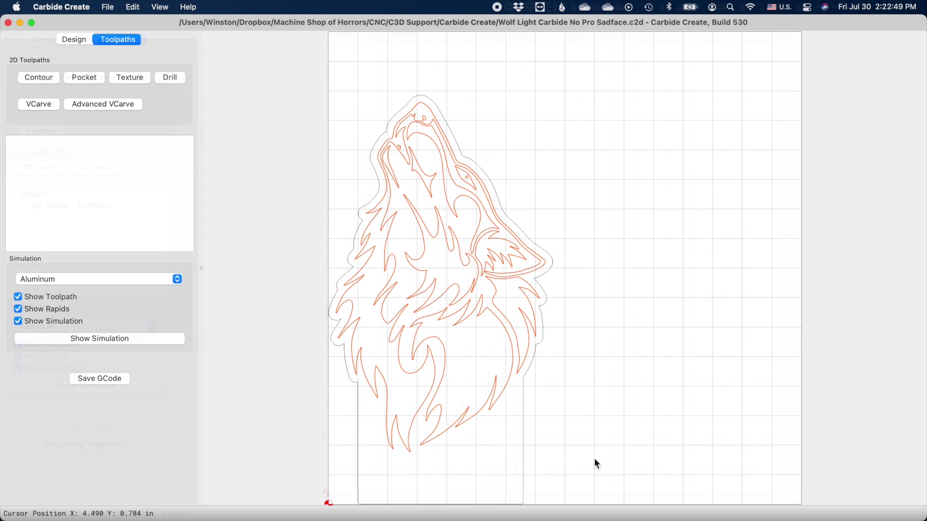
Start a pocket toolpath with the MC Etcher bit at plunge 60 and stepover 0.005.
{"action": "left_click", "coordinate": [87, 78]}
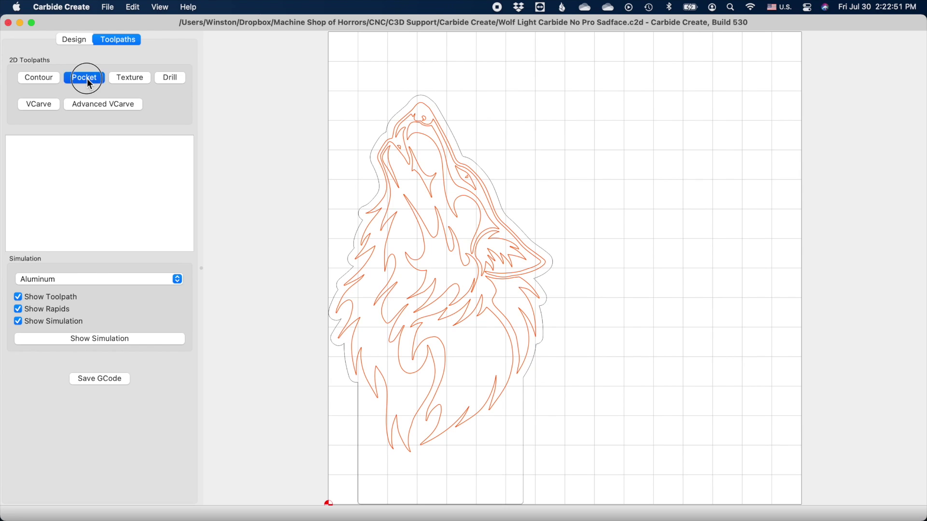
{"action": "left_click", "coordinate": [99, 106]}
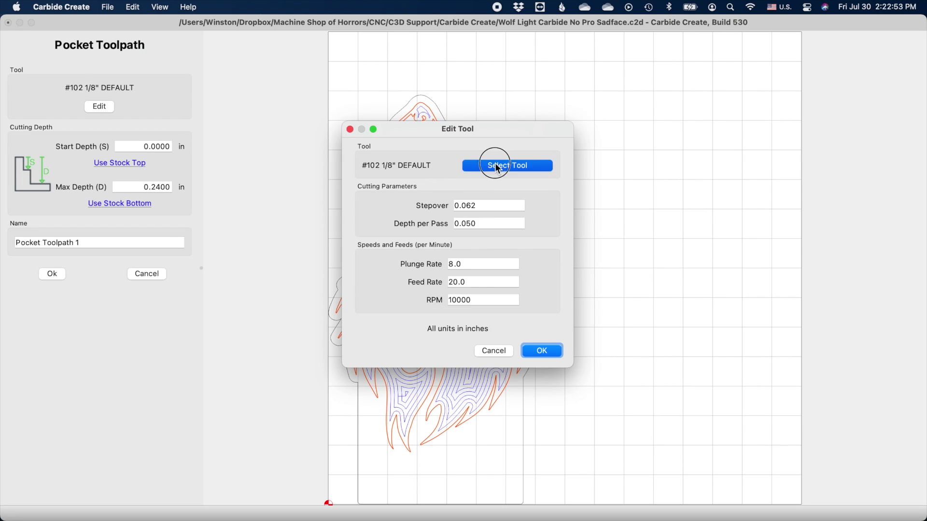
{"action": "left_click", "coordinate": [516, 164]}
{"action": "left_click", "coordinate": [251, 326]}
{"action": "left_click", "coordinate": [548, 356]}
{"action": "type", "text": "60"}
{"action": "key", "text": "Tab"}
{"action": "triple_click", "coordinate": [489, 205]}
{"action": "type", "text": "0.005"}
{"action": "key", "text": "Tab"}
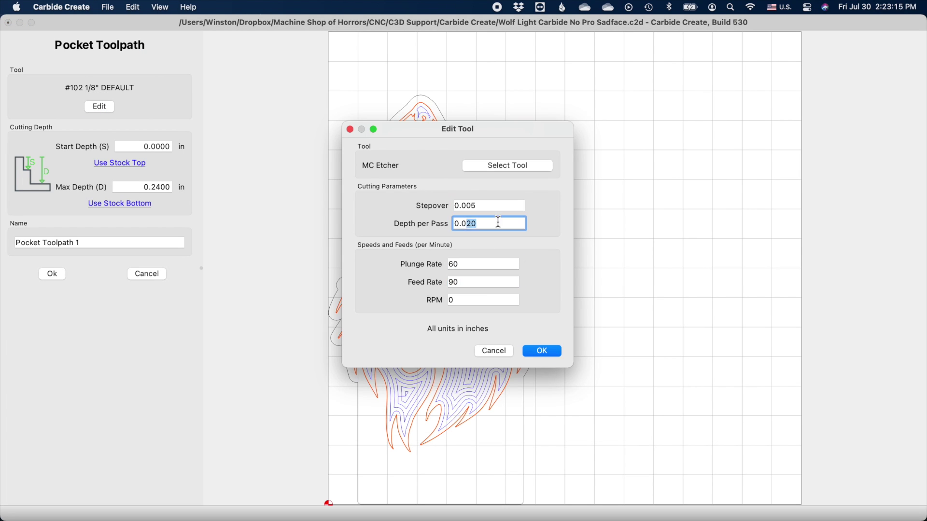
{"action": "left_click", "coordinate": [541, 351]}
Name the pocket 'Pocket Etching' with 0.035 in max depth and calculate it.
{"action": "triple_click", "coordinate": [98, 242]}
{"action": "type", "text": "Pocket Etching"}
{"action": "triple_click", "coordinate": [142, 187]}
{"action": "type", "text": "0.035"}
{"action": "key", "text": "Return"}
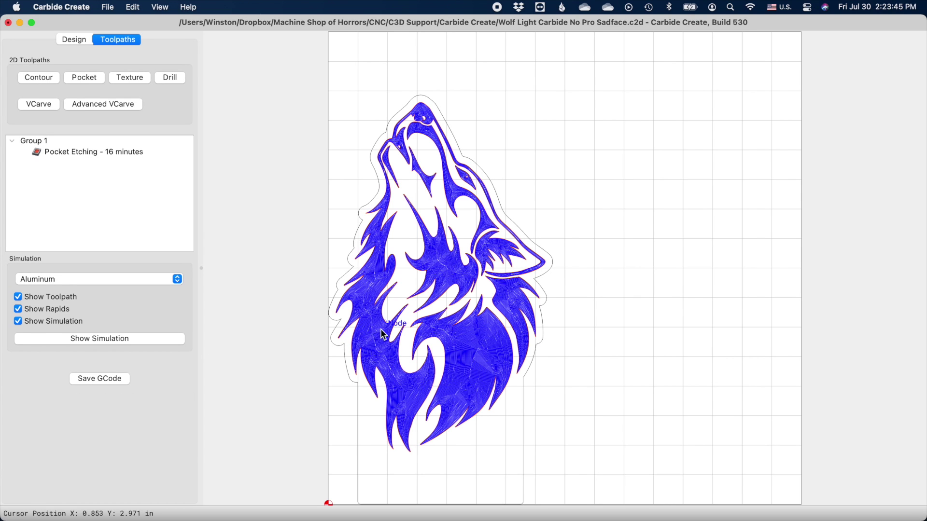
{"action": "scroll", "coordinate": [444, 264], "scroll_direction": "up", "scroll_amount": 1}
{"action": "scroll", "coordinate": [445, 266], "scroll_direction": "up", "scroll_amount": 10}
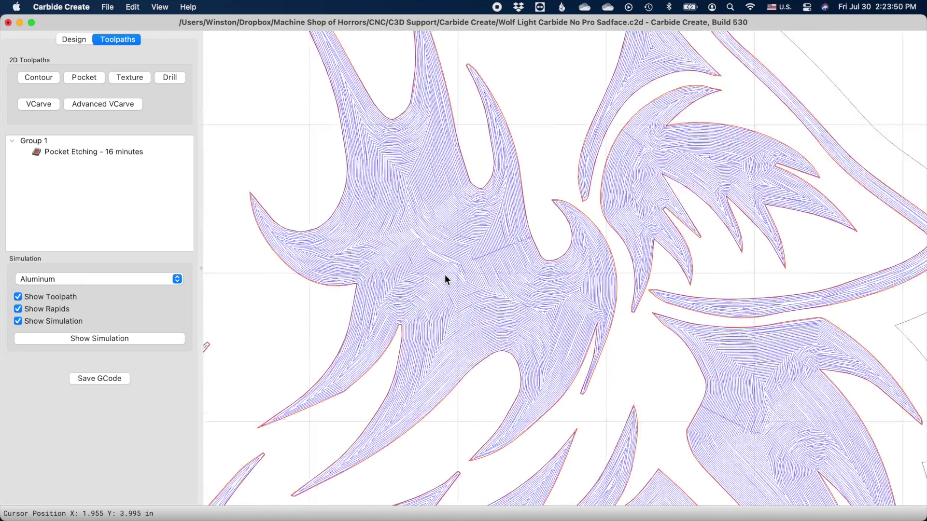
{"action": "scroll", "coordinate": [445, 277], "scroll_direction": "up", "scroll_amount": 3}
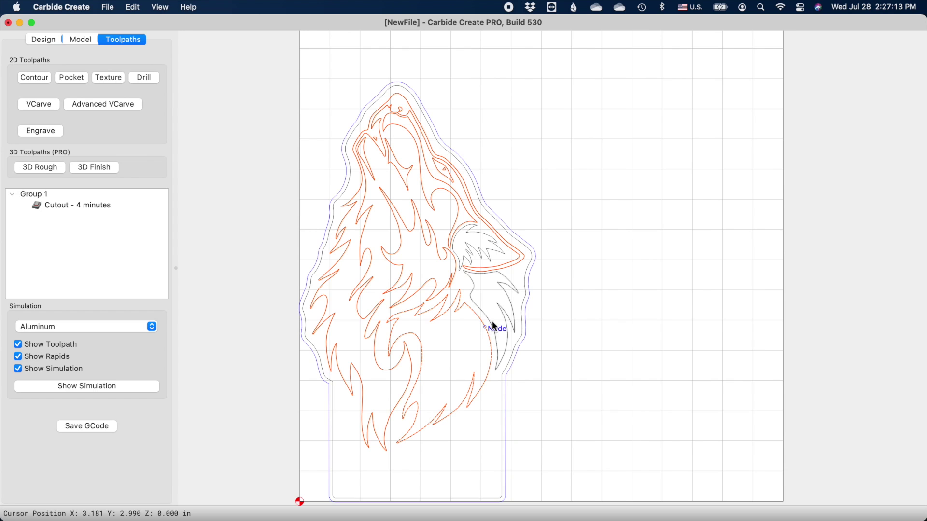
Engrave the wolf outline as 'Wolf Etching' with the MC Etcher: 0.03 in deep, 0.005 linear fill at 0°.
{"action": "left_click", "coordinate": [486, 258]}
{"action": "left_click", "coordinate": [34, 132]}
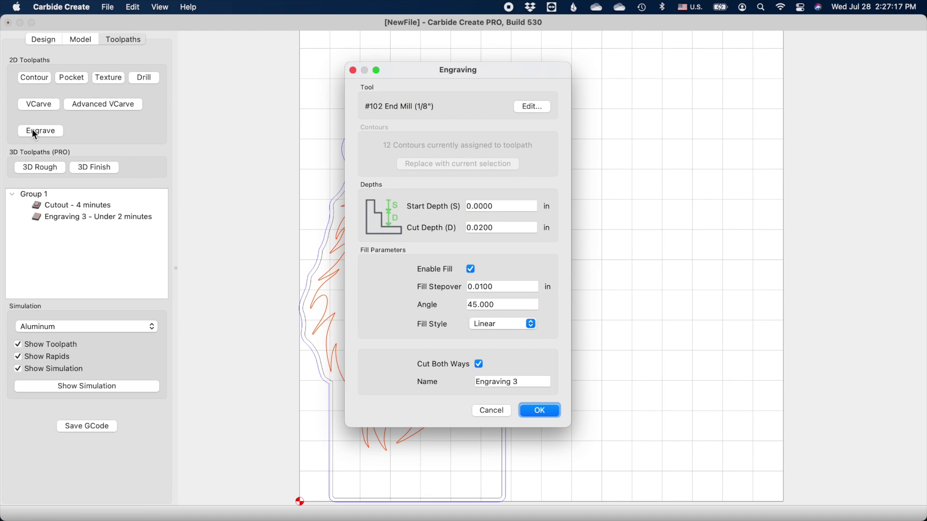
{"action": "left_click", "coordinate": [545, 109]}
{"action": "left_click", "coordinate": [502, 142]}
{"action": "left_click", "coordinate": [324, 42]}
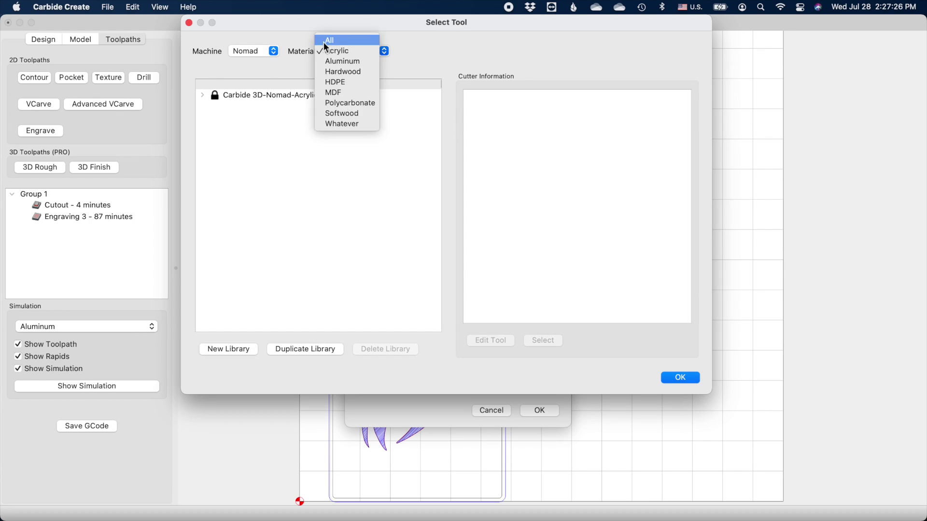
{"action": "left_click", "coordinate": [331, 37]}
{"action": "left_click", "coordinate": [230, 186]}
{"action": "left_click", "coordinate": [675, 377]}
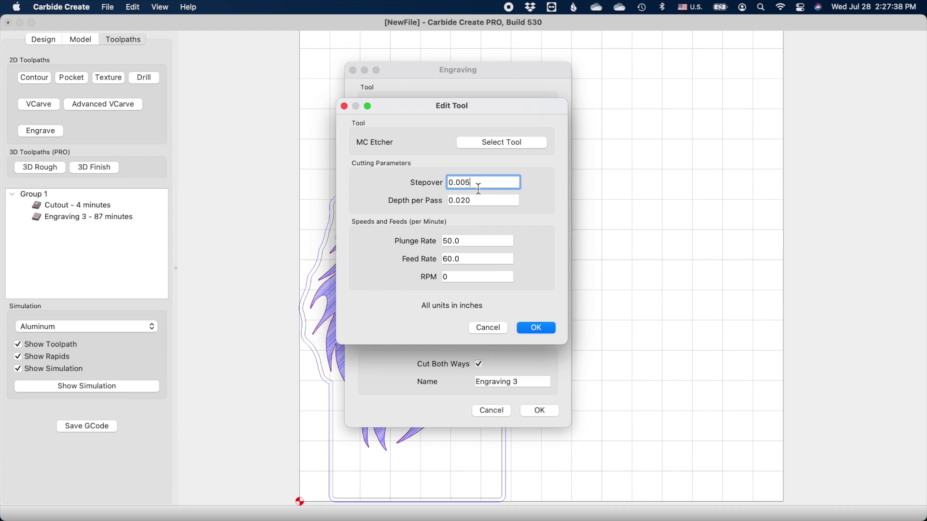
{"action": "left_click", "coordinate": [536, 330]}
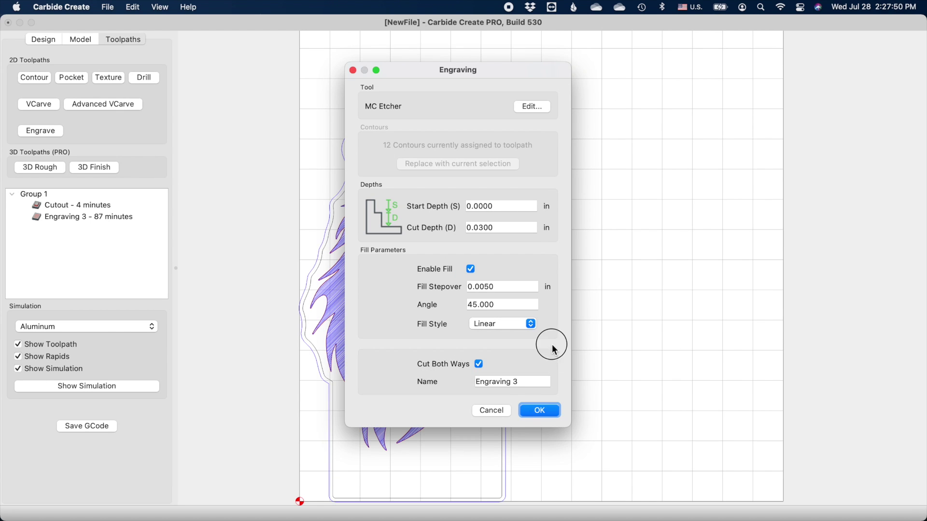
{"action": "left_click", "coordinate": [541, 411]}
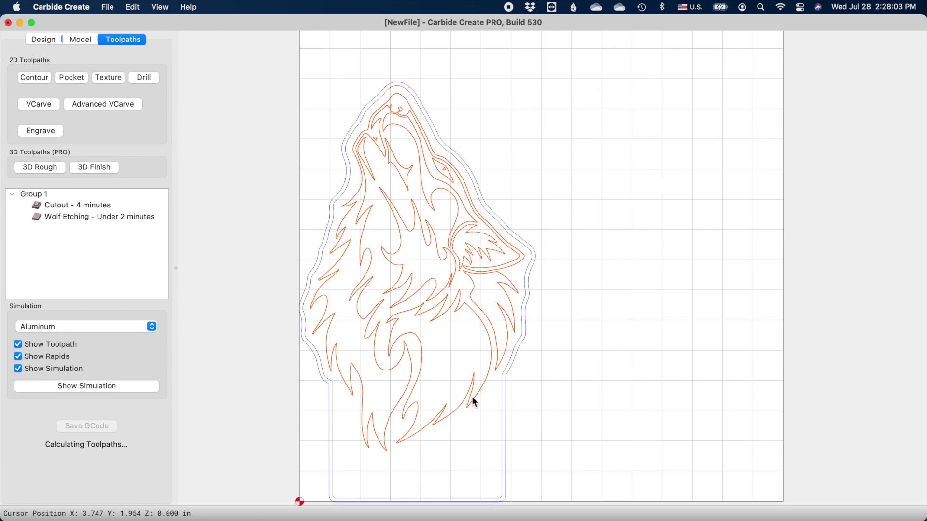
Zoom into the wolf head to inspect the linear fill, then zoom back out to the stock.
{"action": "scroll", "coordinate": [383, 156], "scroll_direction": "up", "scroll_amount": 5}
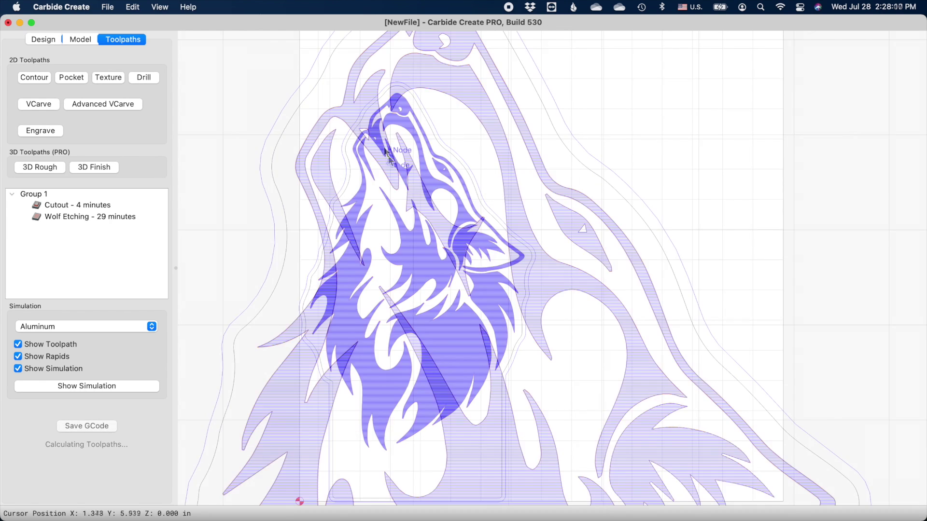
{"action": "scroll", "coordinate": [384, 153], "scroll_direction": "up", "scroll_amount": 3}
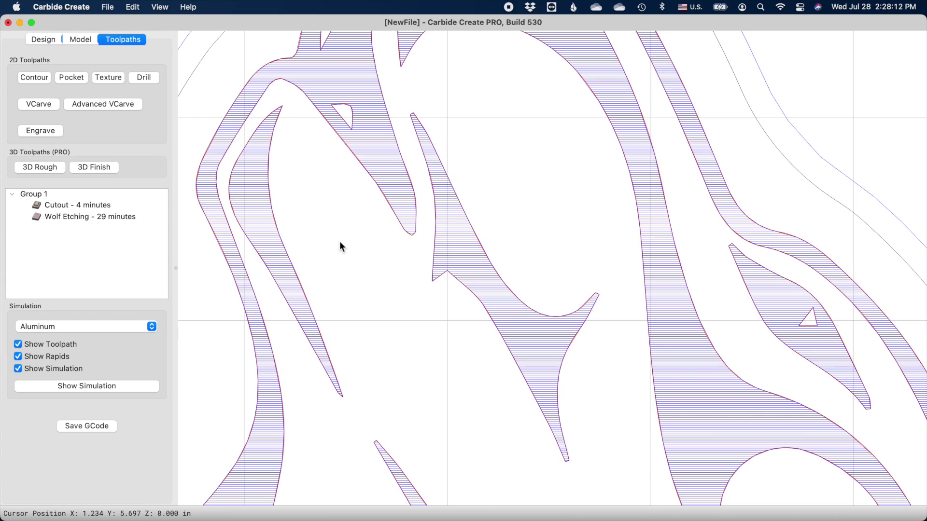
{"action": "scroll", "coordinate": [341, 247], "scroll_direction": "down", "scroll_amount": 5}
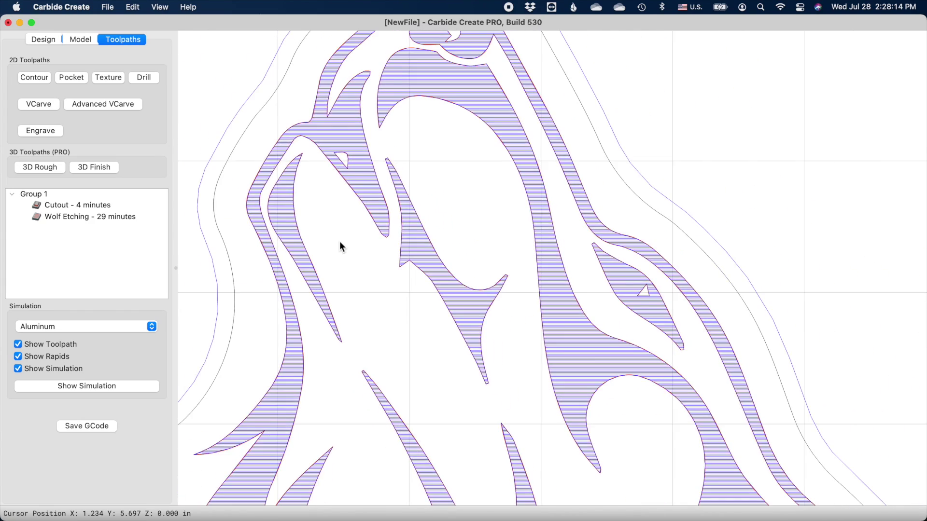
{"action": "scroll", "coordinate": [500, 160], "scroll_direction": "down", "scroll_amount": 8}
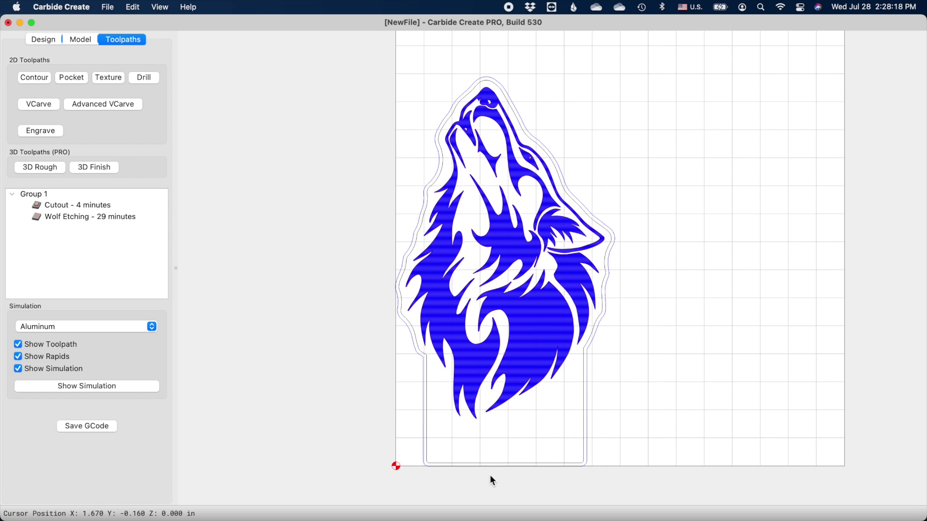
{"action": "scroll", "coordinate": [490, 476], "scroll_direction": "down", "scroll_amount": 2}
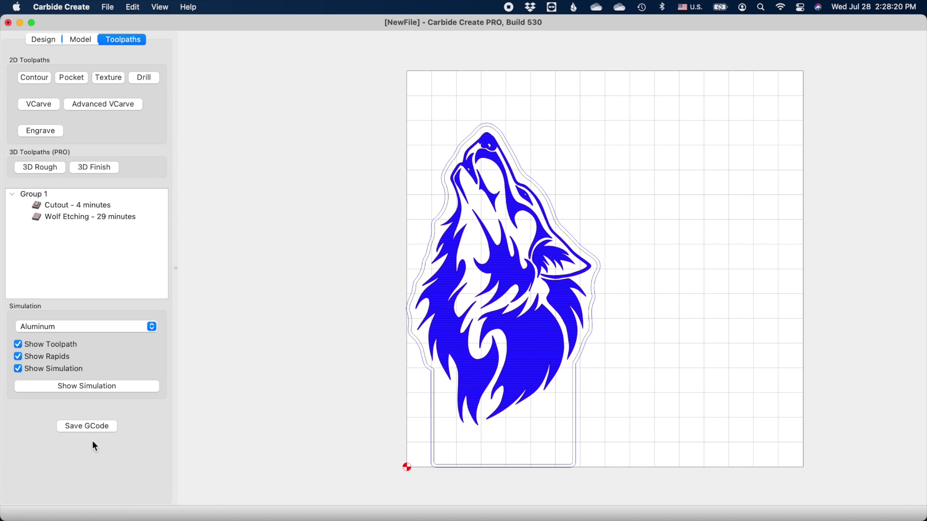
Run the 3D simulation and rotate it to inspect the etched wolf and cutout, hiding then restoring toolpath lines.
{"action": "left_click", "coordinate": [110, 387]}
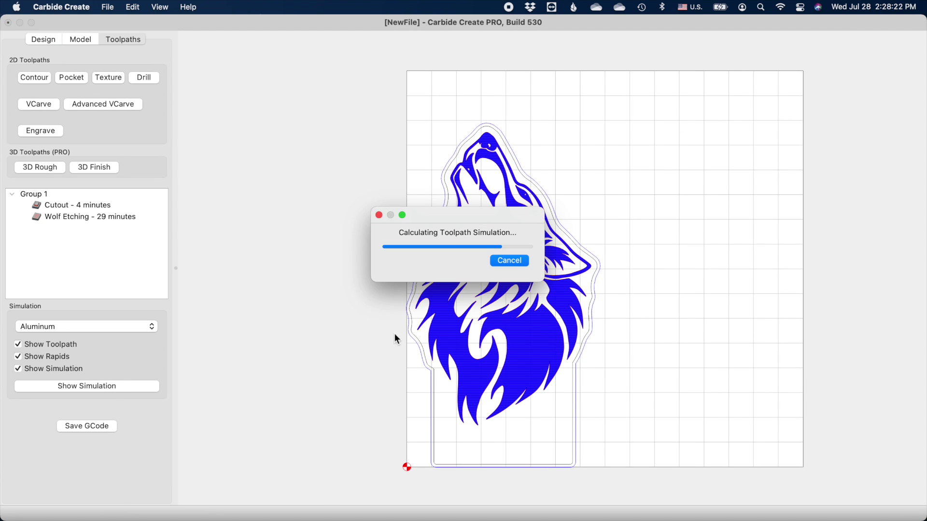
{"action": "scroll", "coordinate": [331, 283], "scroll_direction": "up", "scroll_amount": 5}
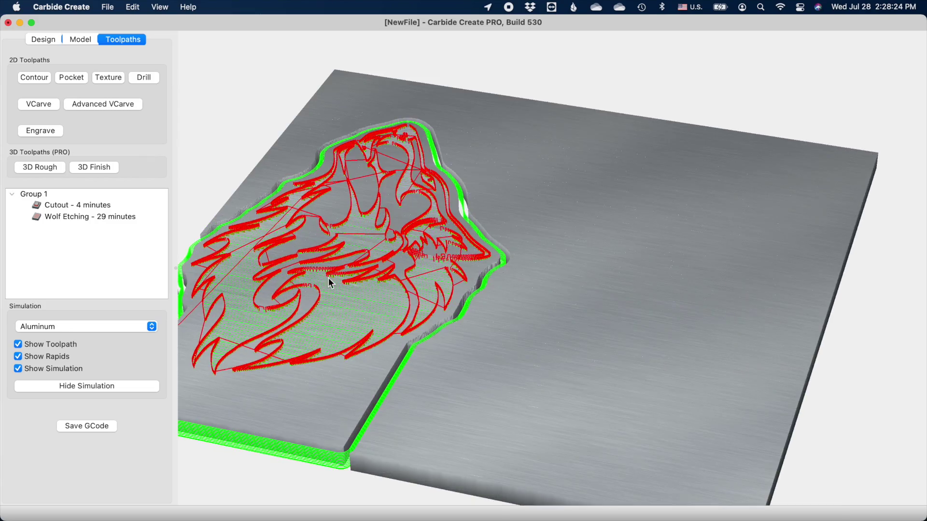
{"action": "scroll", "coordinate": [420, 233], "scroll_direction": "down", "scroll_amount": 5}
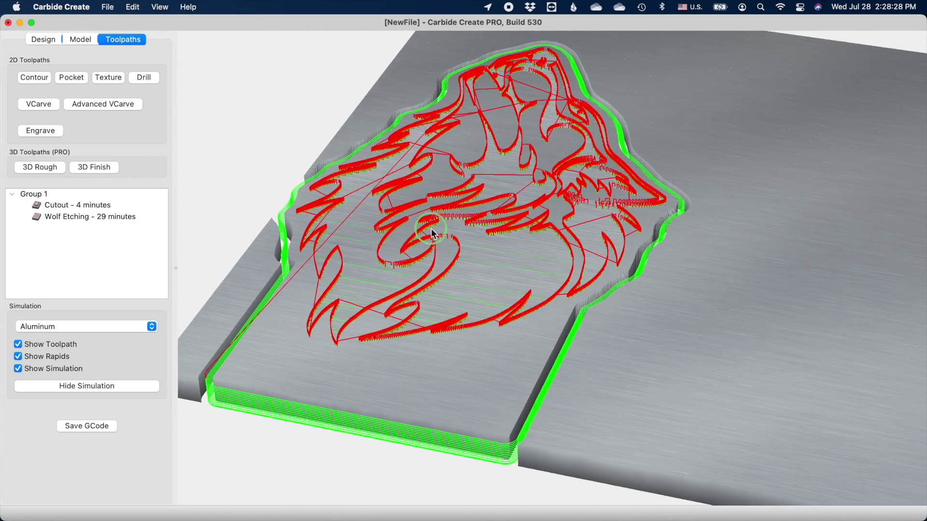
{"action": "left_click", "coordinate": [18, 345]}
{"action": "left_click_drag", "start_coordinate": [445, 260], "coordinate": [399, 189]}
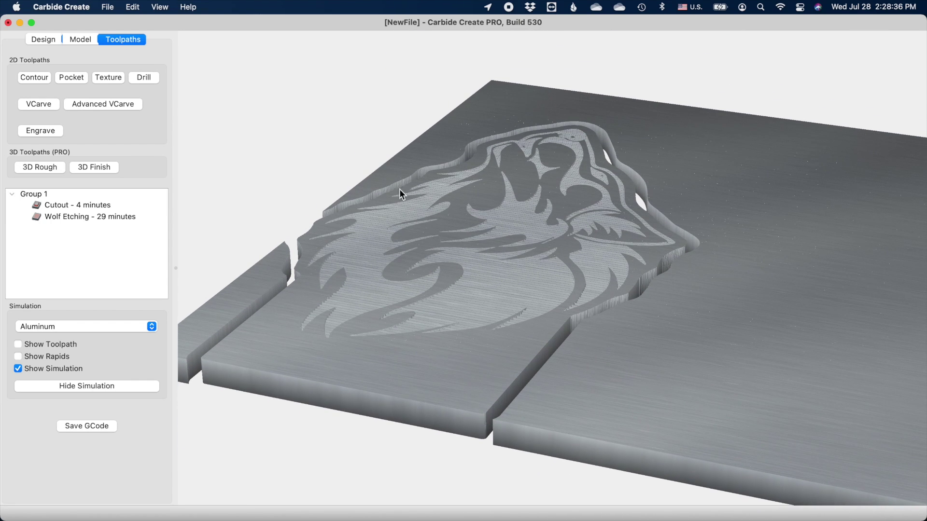
{"action": "left_click", "coordinate": [19, 344]}
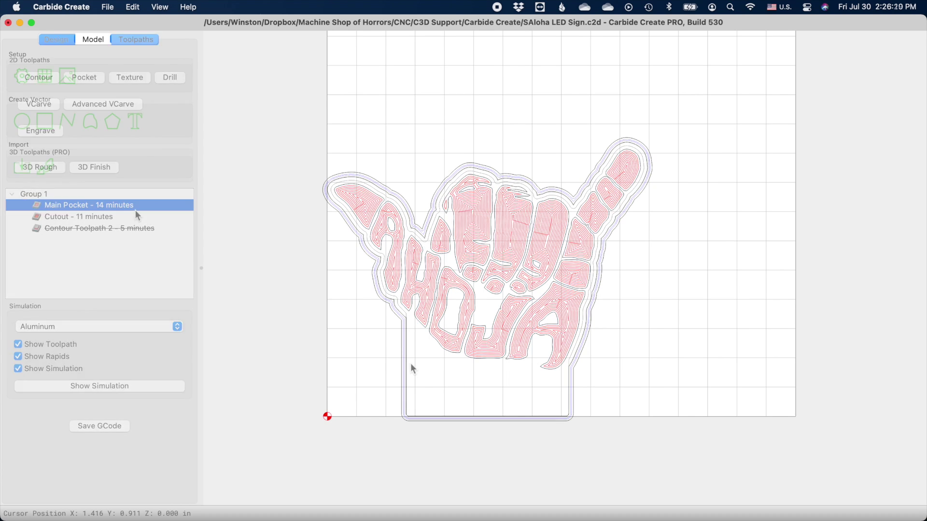
{"action": "left_click", "coordinate": [409, 366]}
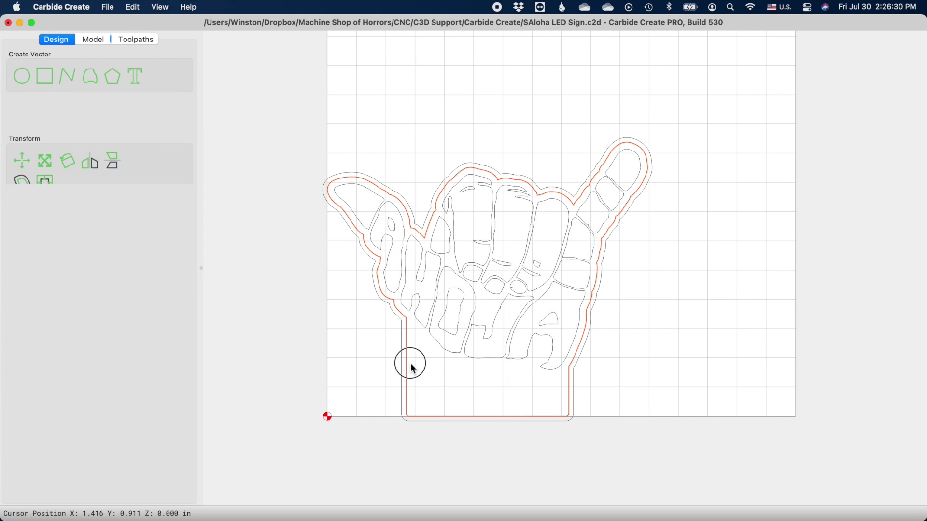
{"action": "left_click", "coordinate": [403, 347], "text": "shift"}
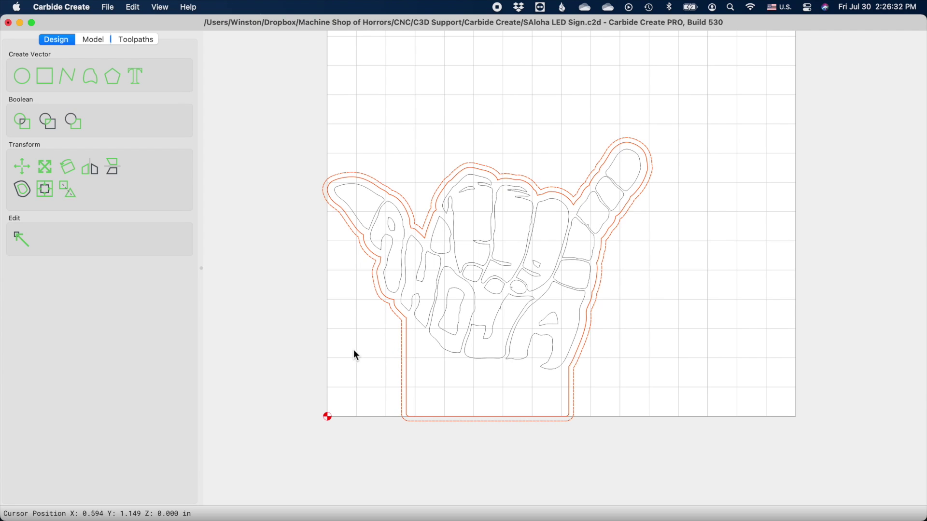
{"action": "left_click", "coordinate": [140, 41]}
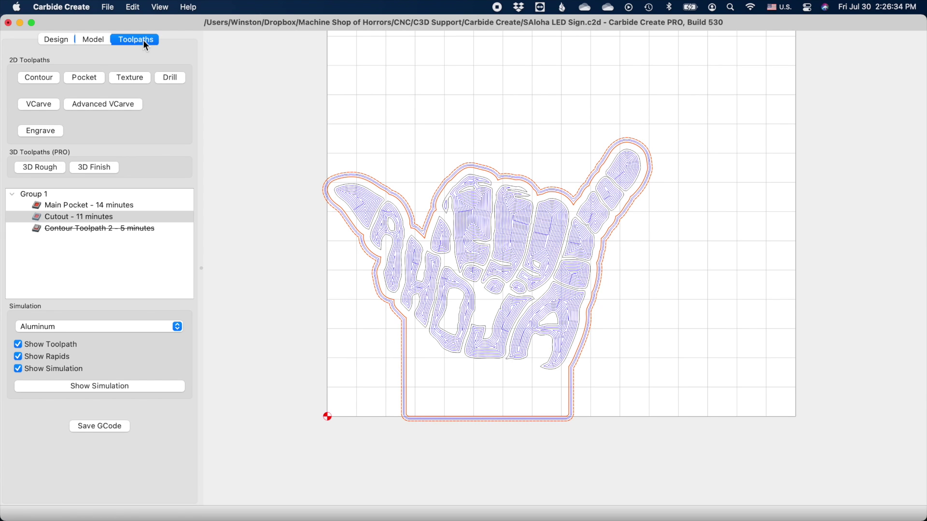
{"action": "scroll", "coordinate": [422, 235], "scroll_direction": "up", "scroll_amount": 8}
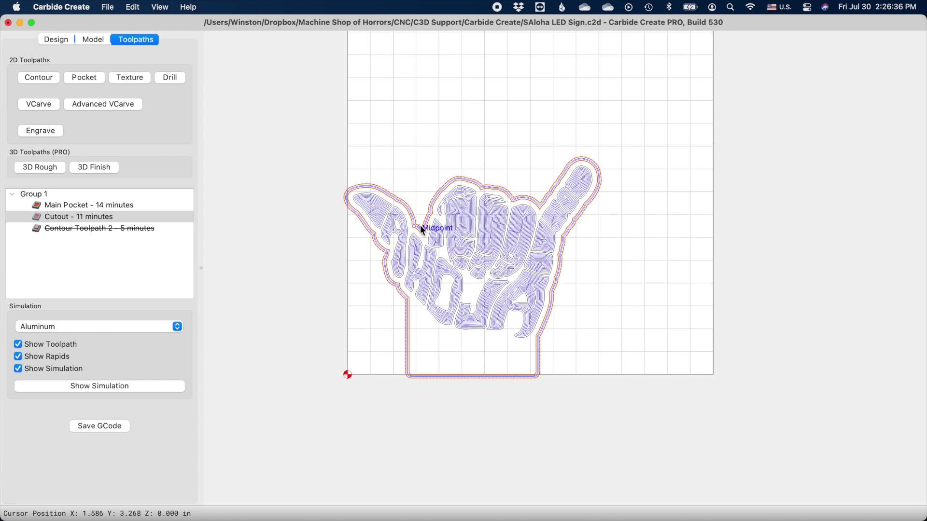
{"action": "scroll", "coordinate": [425, 235], "scroll_direction": "up", "scroll_amount": 4}
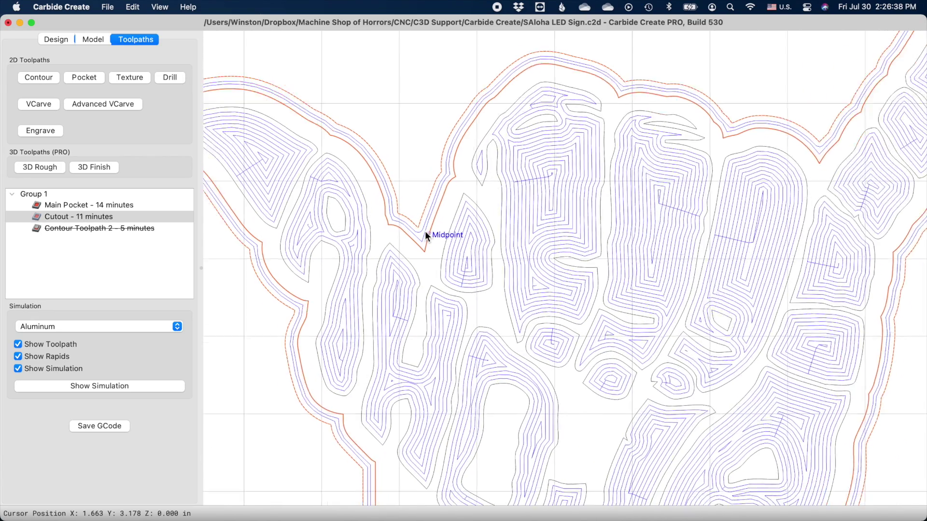